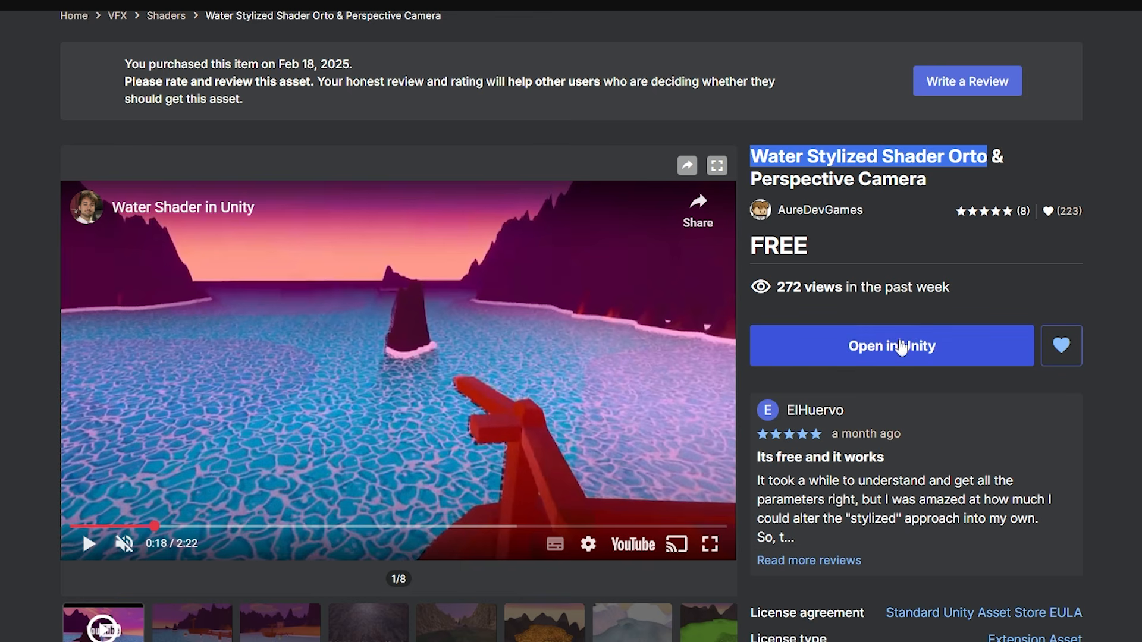
Open the Water Stylized Shader asset in Unity and select the WaterTemplate scene in its SceneTemplate folder
click(858, 360)
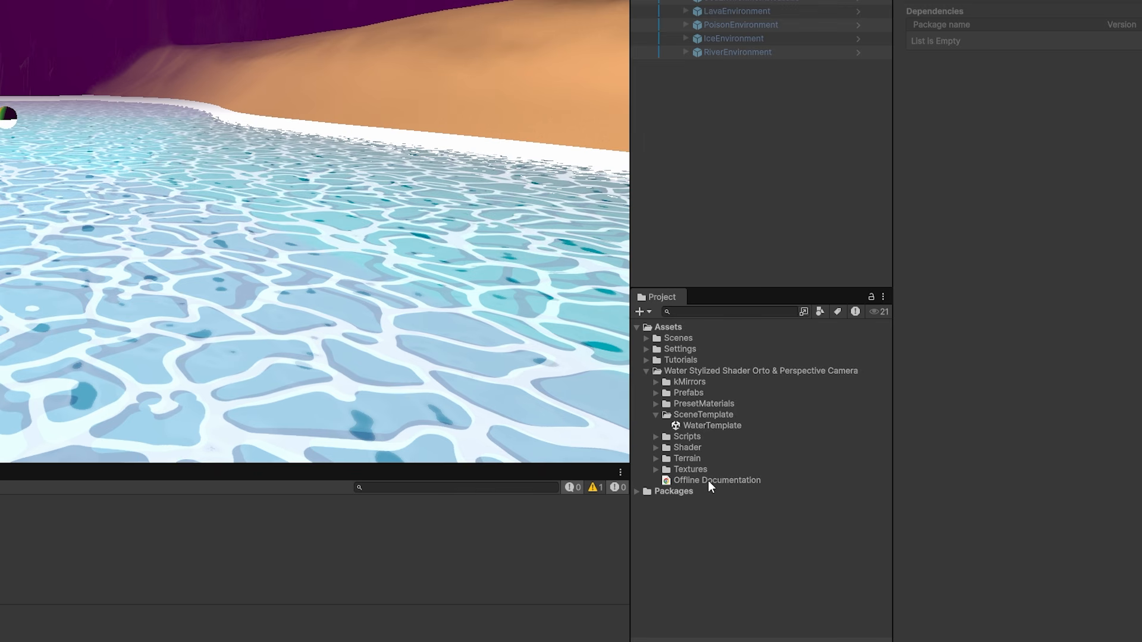
click(698, 425)
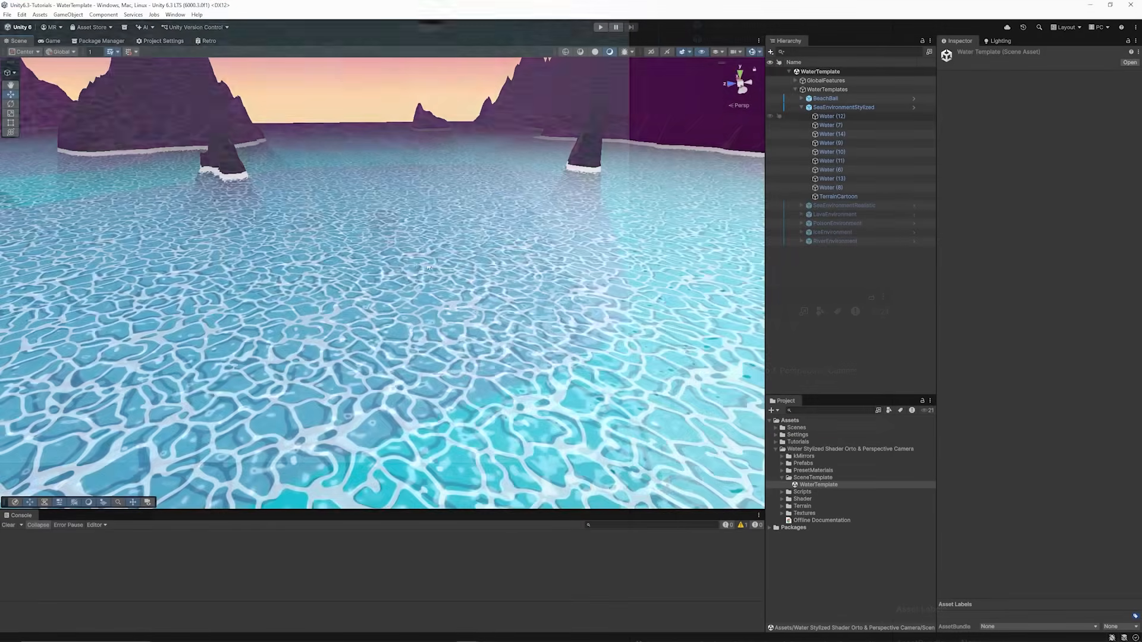
Deactivate and reactivate the Water (7) object under SeaEnvironmentStylized to check which part of the sea it covers
right_drag(357, 238, 459, 271)
click(459, 271)
scroll(462, 262, down, 5)
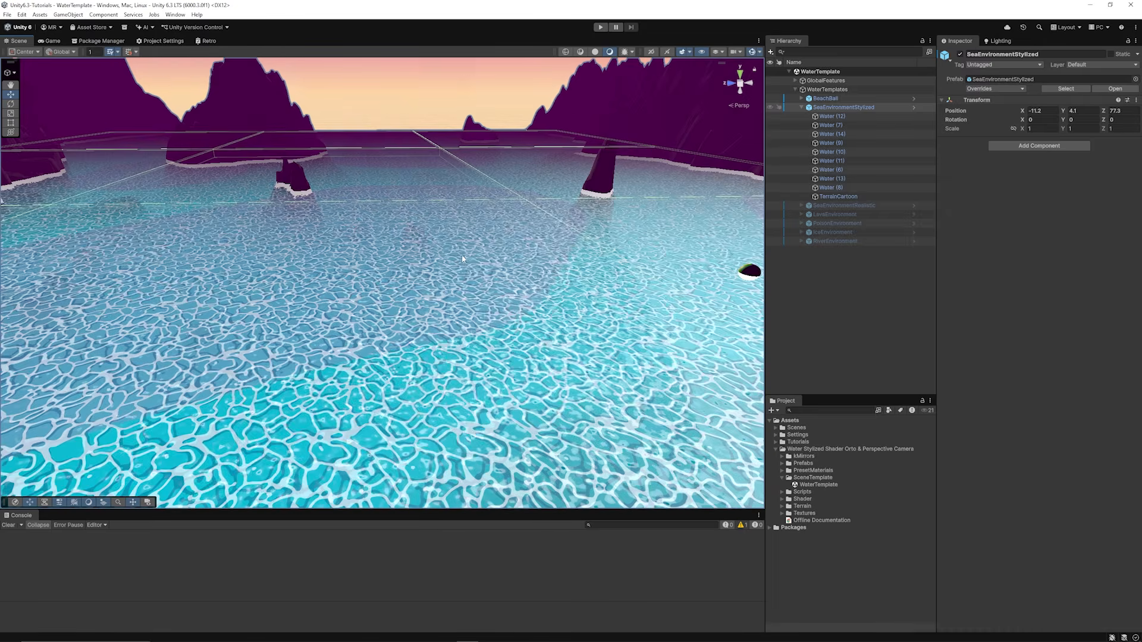
scroll(466, 259, down, 5)
scroll(355, 240, up, 5)
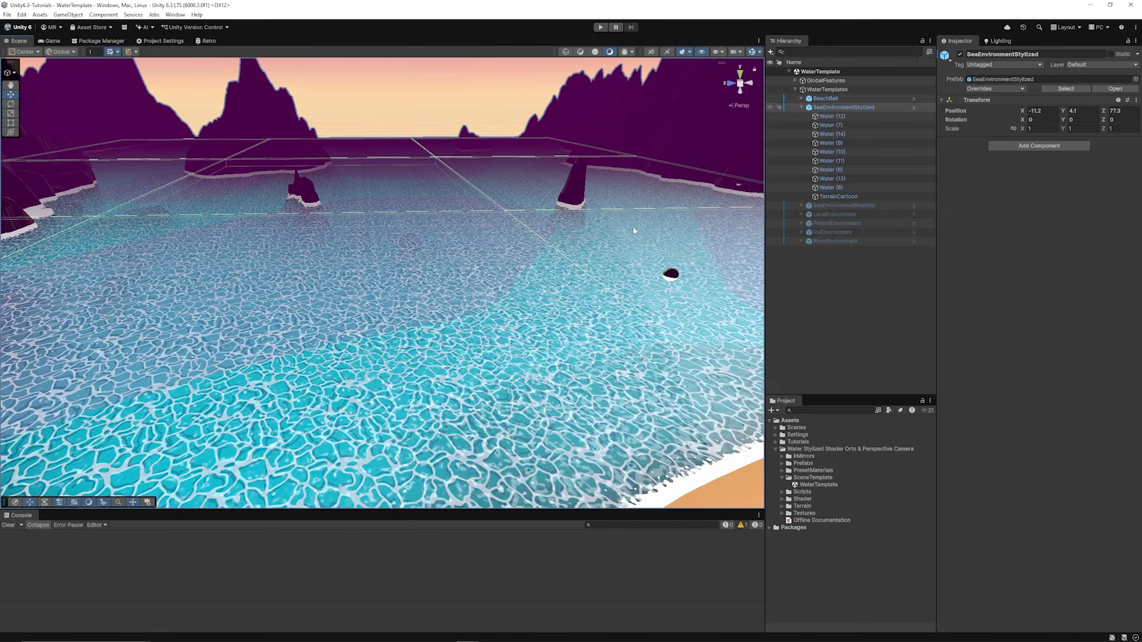
click(832, 117)
click(831, 124)
click(960, 54)
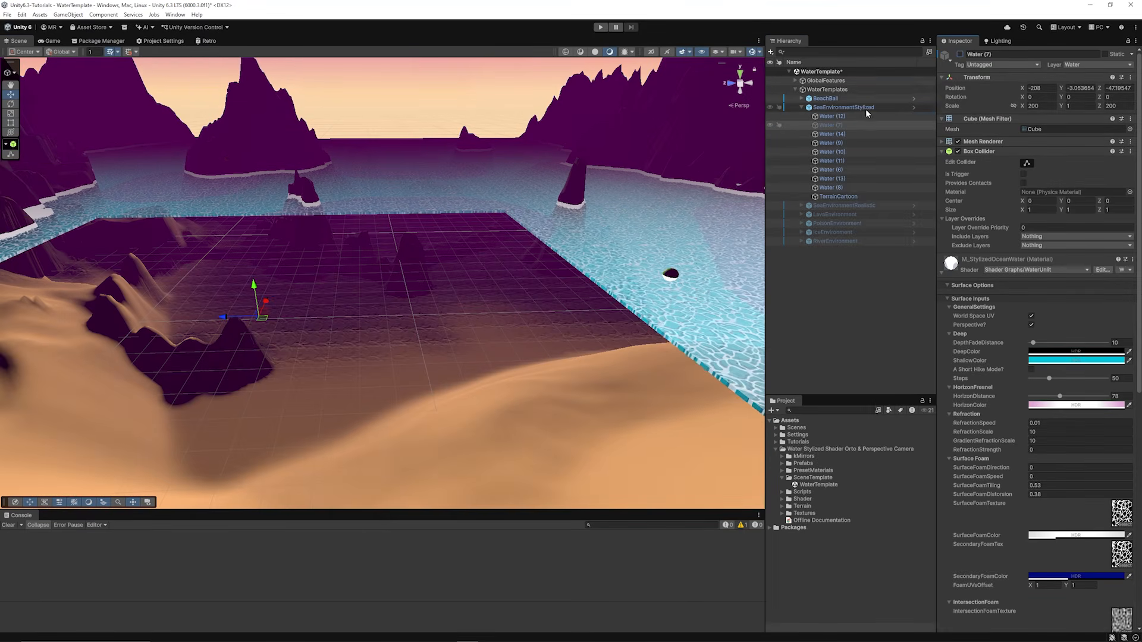
click(960, 54)
alt+drag(595, 387, 319, 403)
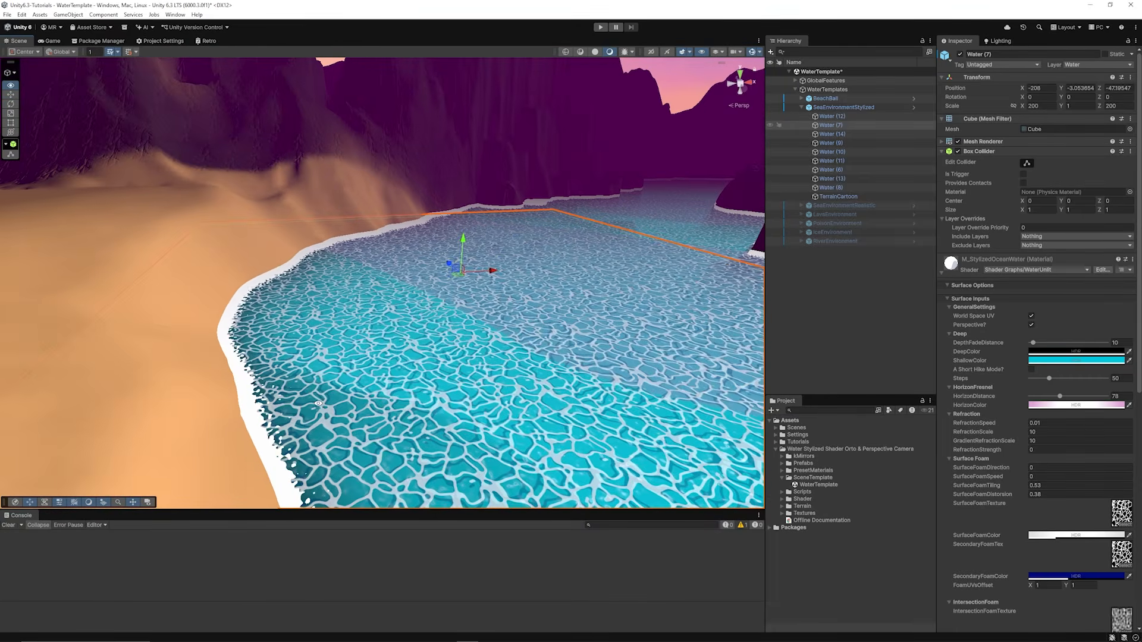
click(960, 55)
click(960, 54)
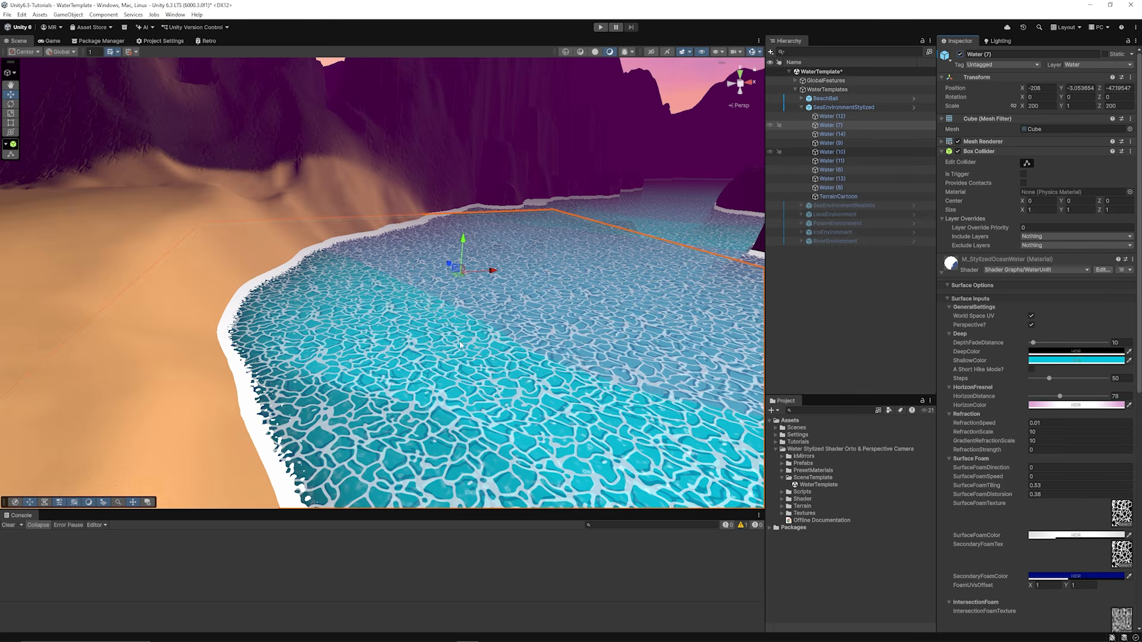
Inspect the water and the floating beach ball, and bring up the Game view to preview them
click(1005, 270)
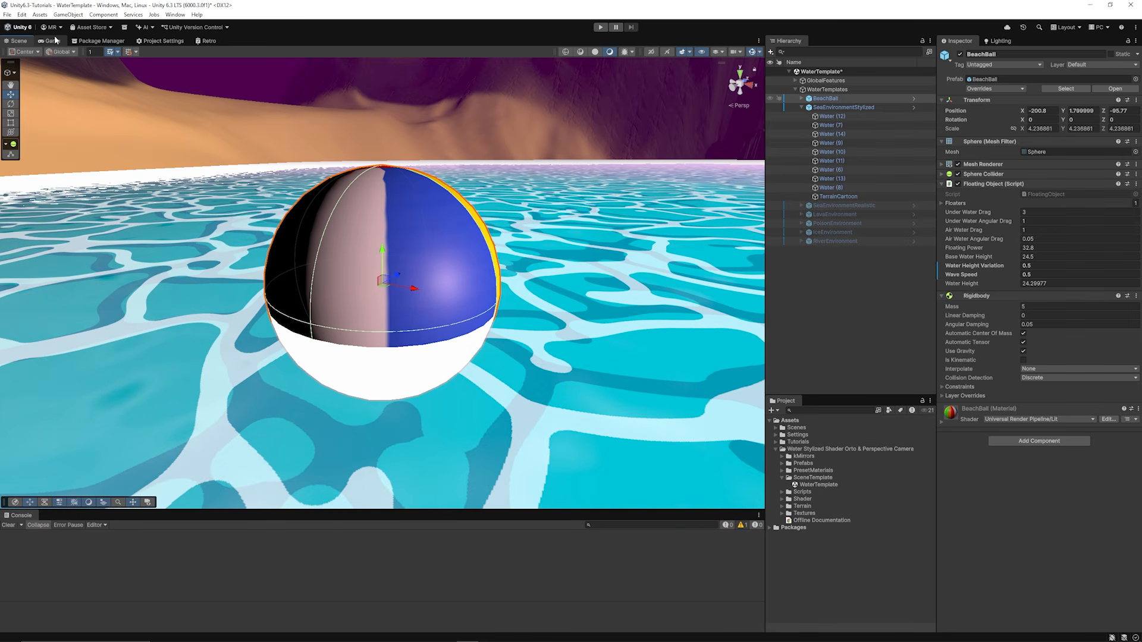
click(53, 40)
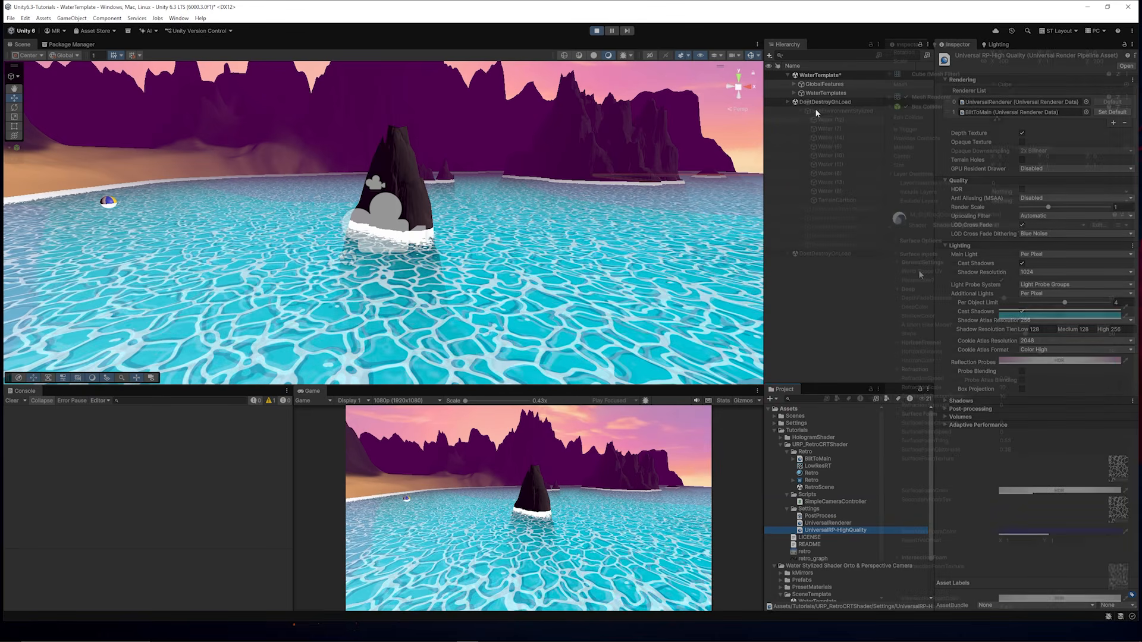
Turn World Space UV off and back on in the Water (12) material to compare the foam pattern
click(921, 272)
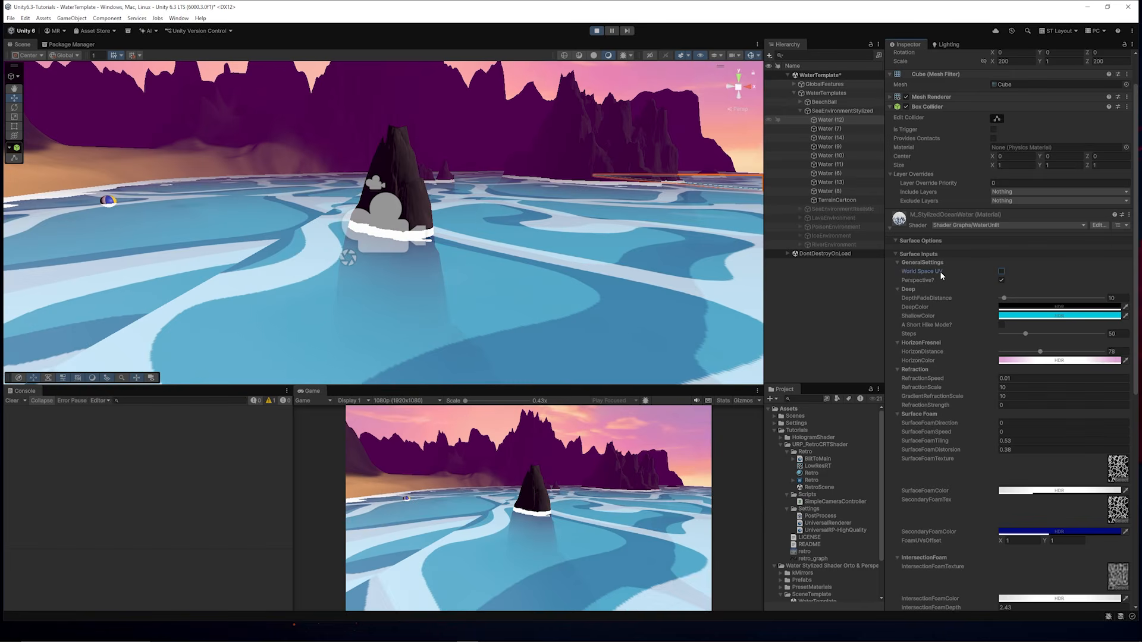
click(1002, 272)
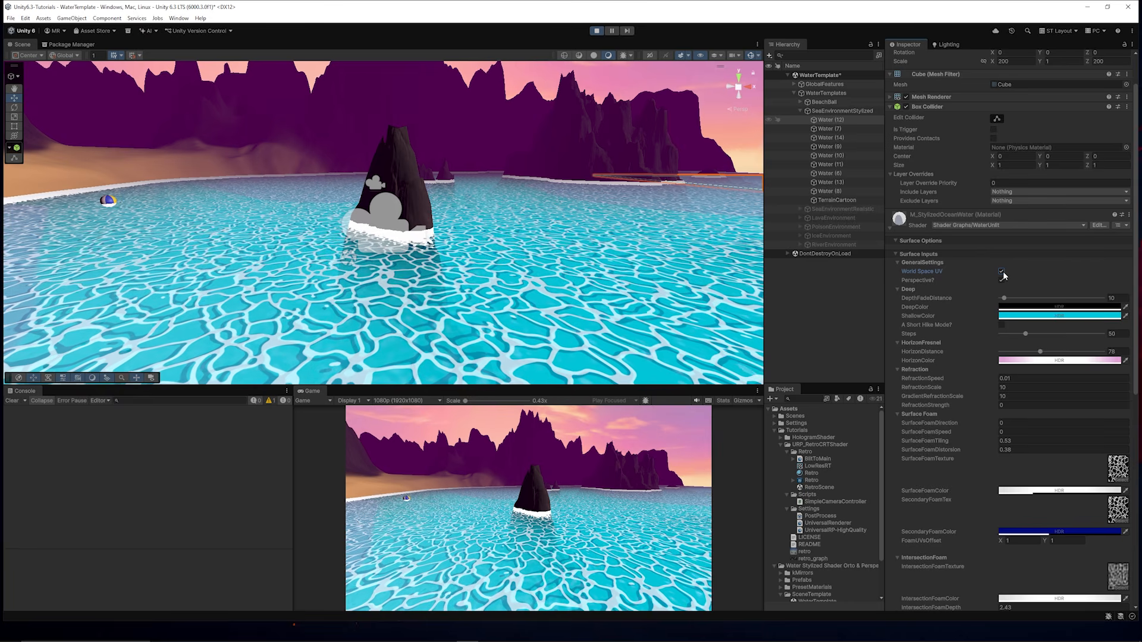
Check the Main Camera's projection options against the Perspective? setting in the Water (12) material
click(1002, 280)
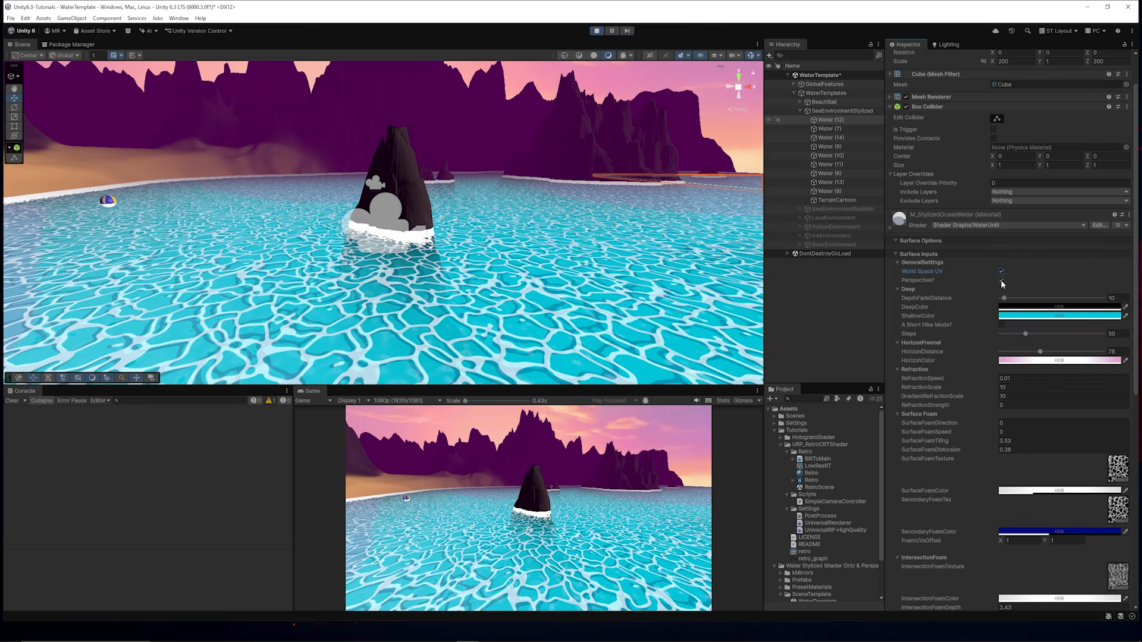
click(793, 84)
click(828, 92)
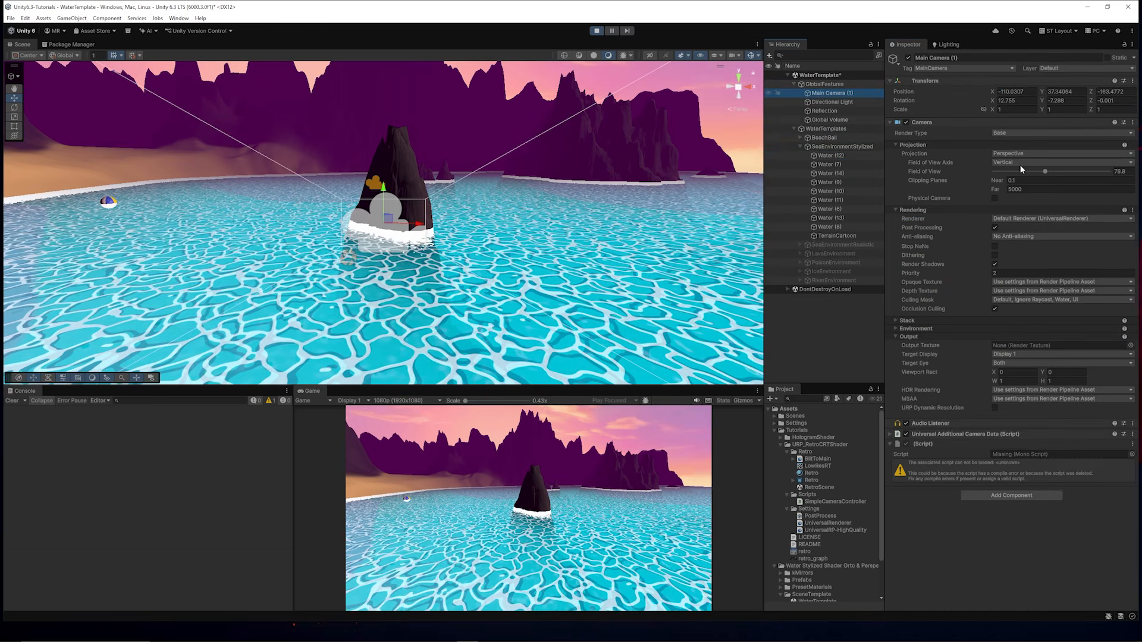
click(1006, 154)
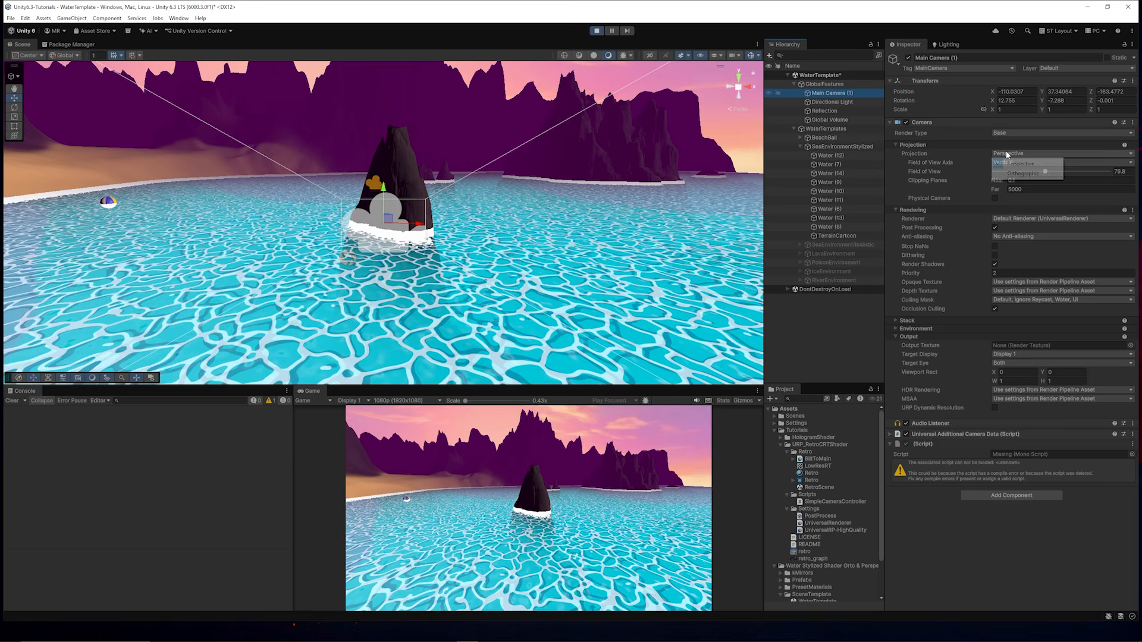
click(833, 155)
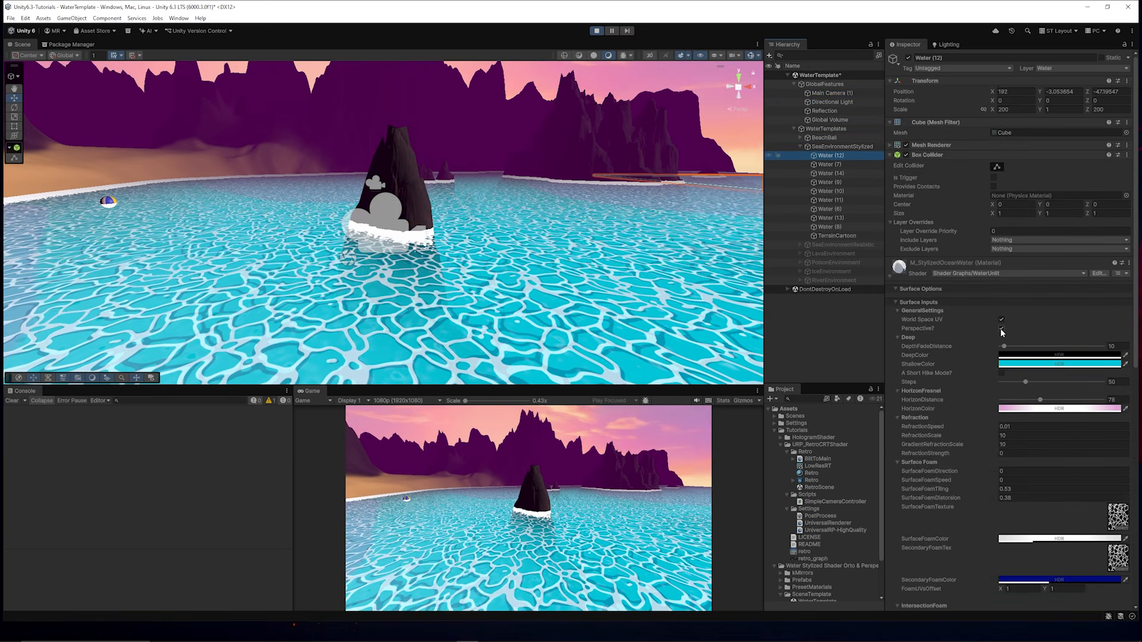
click(1001, 319)
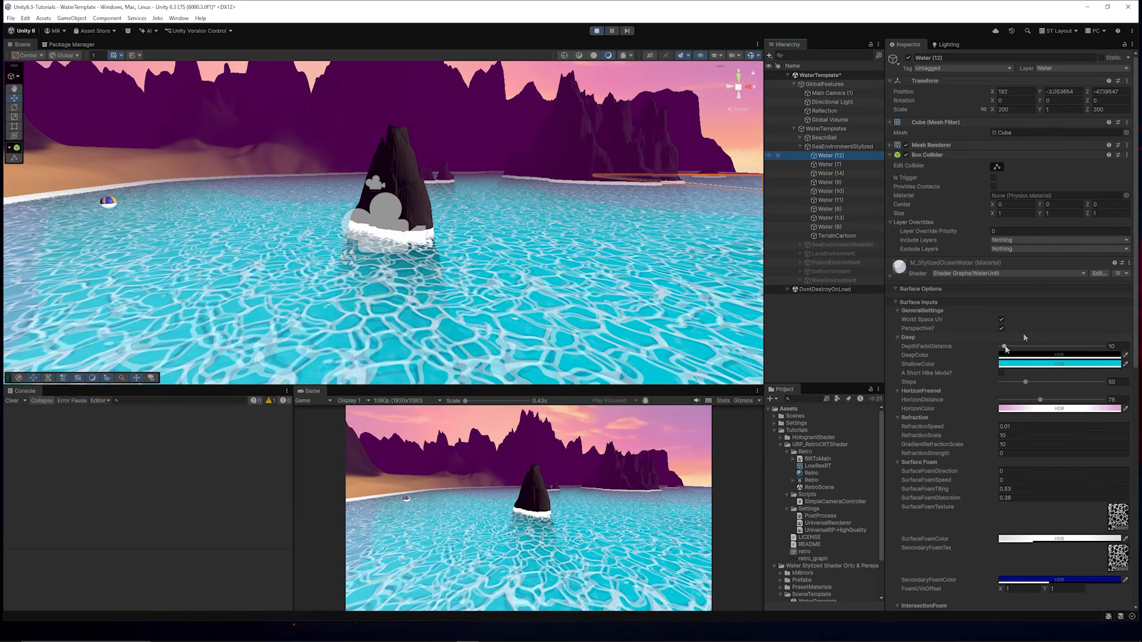
Set the water material's DepthFadeDistance to 17, Steps to 34 and HorizonDistance to 31.8
drag(1004, 346, 1036, 347)
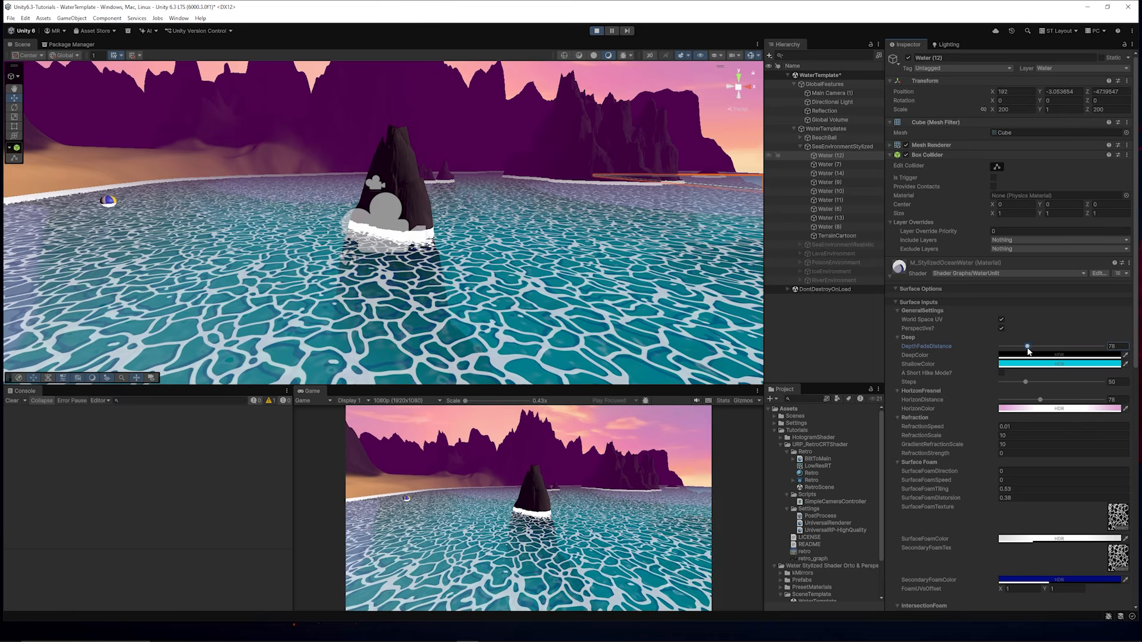
drag(1028, 350, 1008, 349)
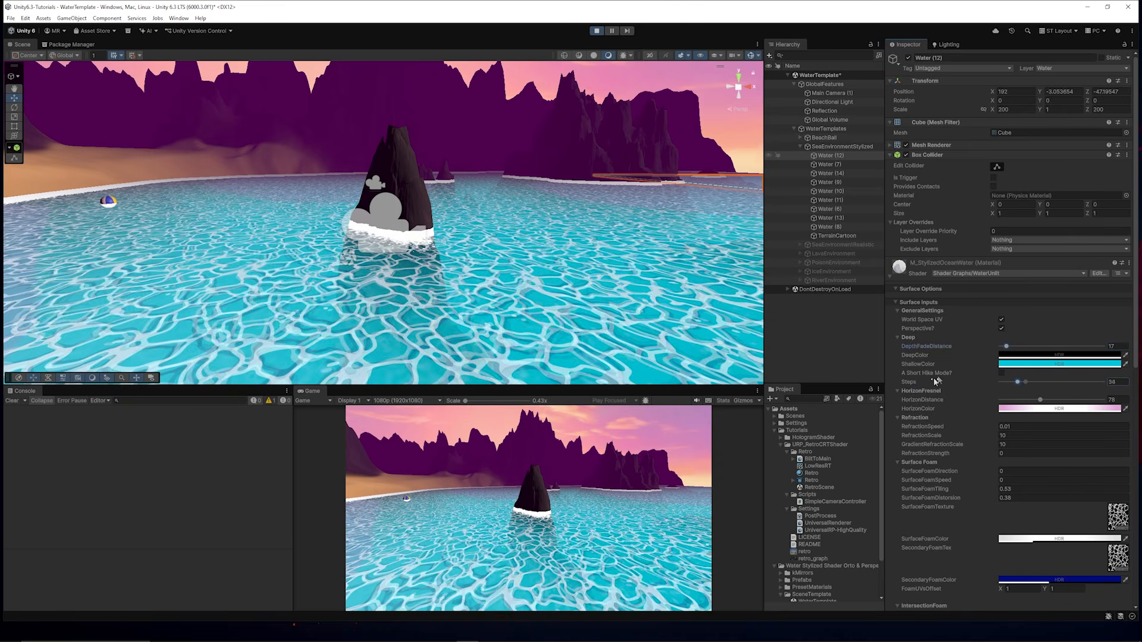
drag(933, 377, 919, 374)
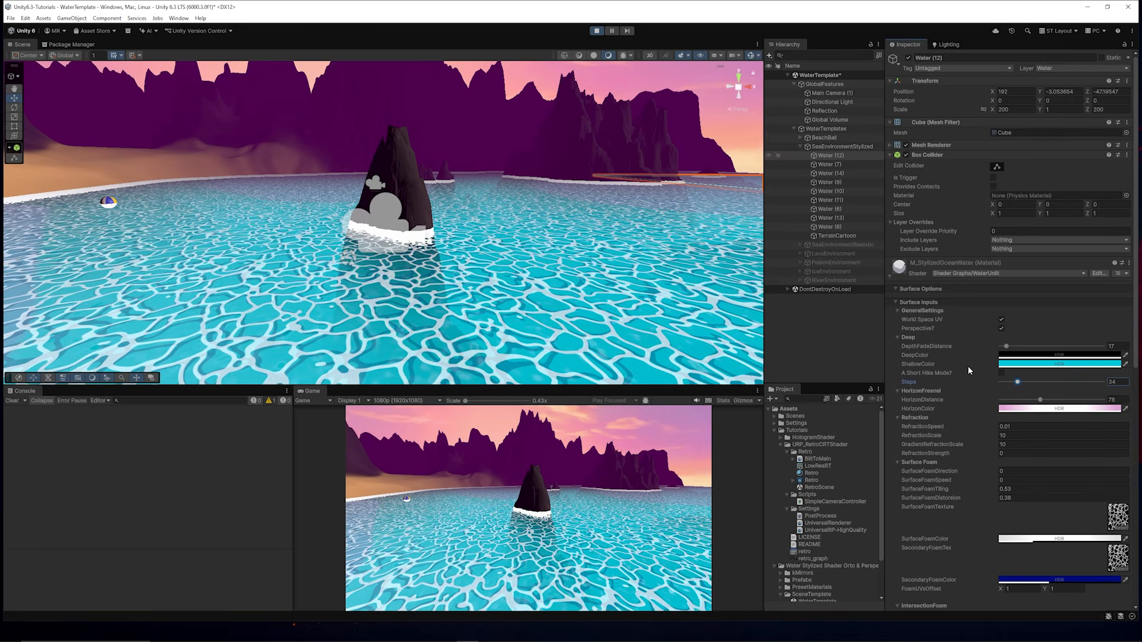
scroll(965, 355, down, 3)
drag(1040, 328, 1017, 329)
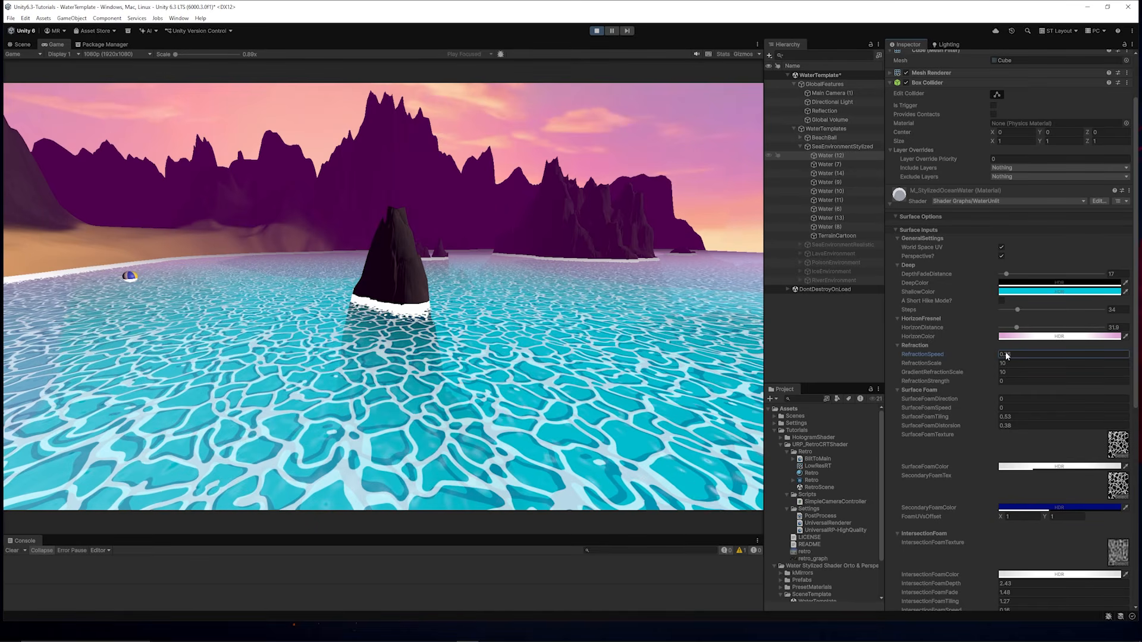
Try different RefractionSpeed, RefractionScale and RefractionStrength values on the water material
drag(997, 352, 999, 351)
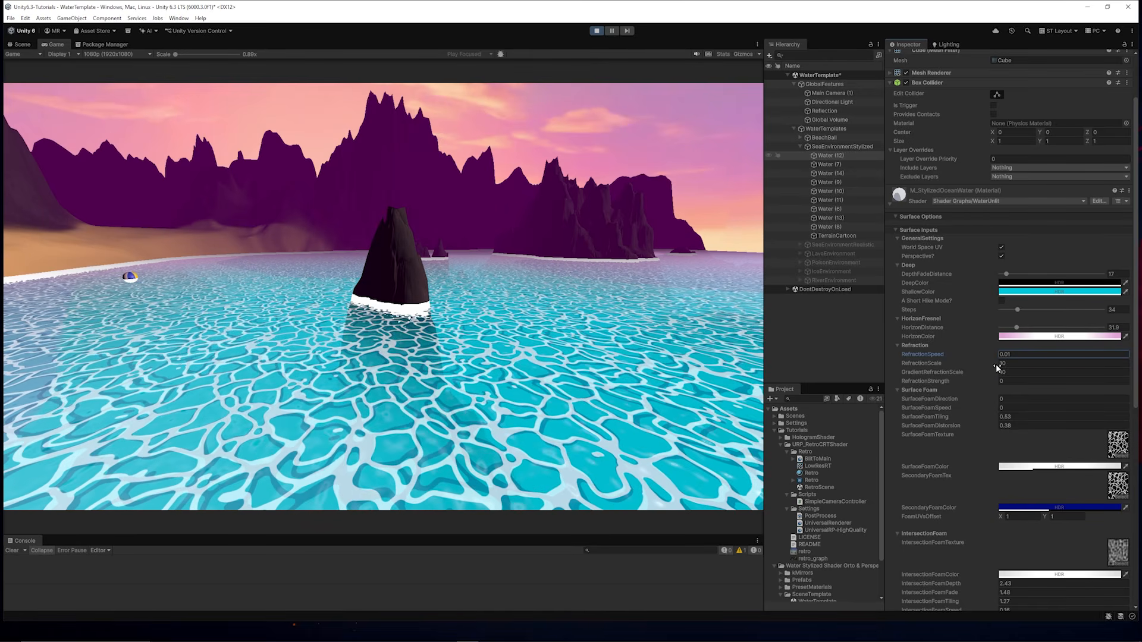
click(995, 364)
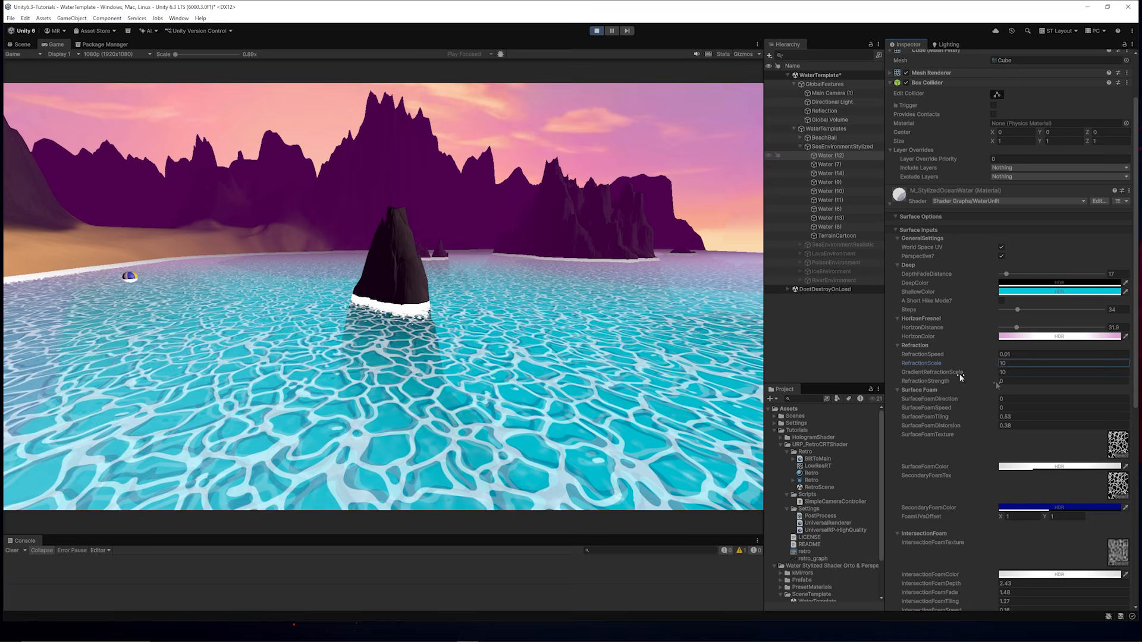
click(994, 380)
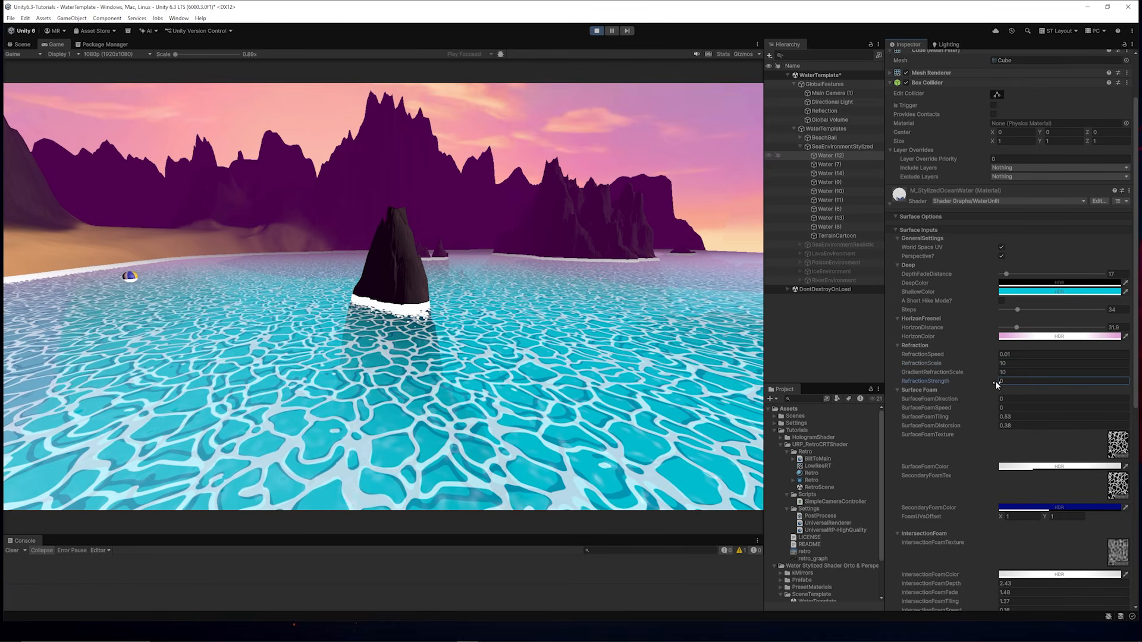
drag(994, 381, 1034, 381)
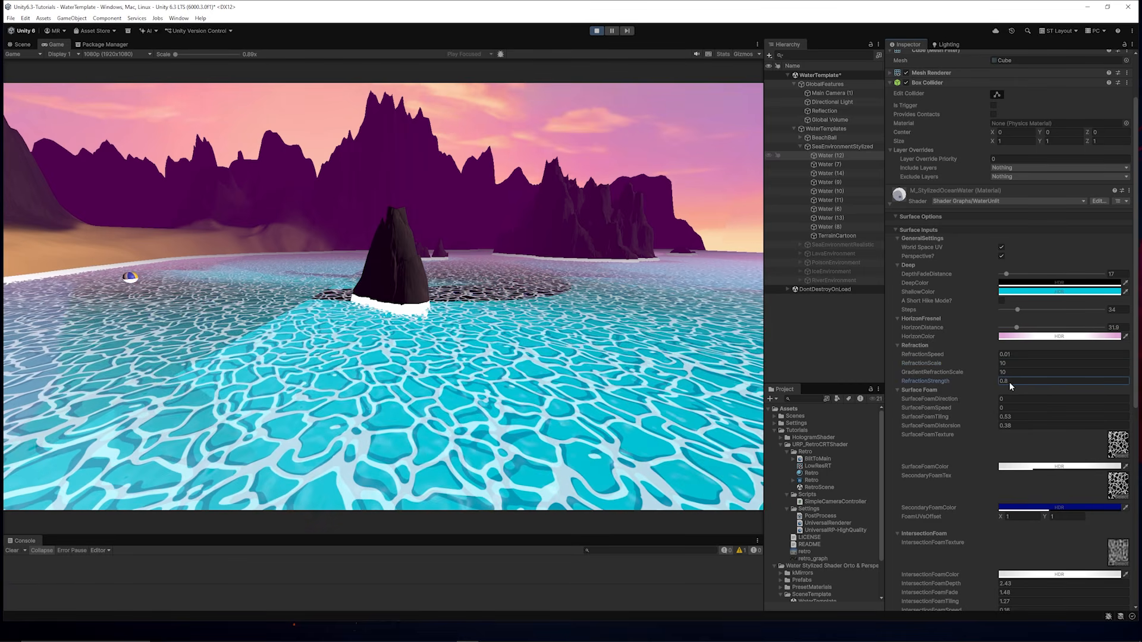
Try surface foam values on the water material: direction 1.52, speed 0.64, tiling 0.8 and distortion 2.5
drag(958, 303, 997, 312)
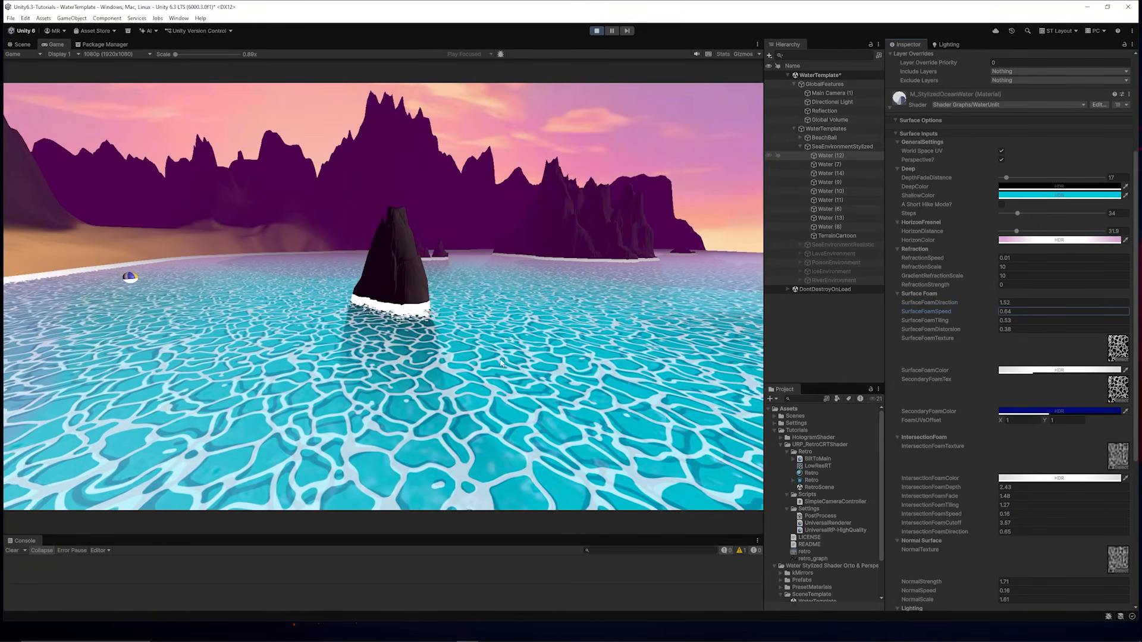
drag(941, 322, 1022, 328)
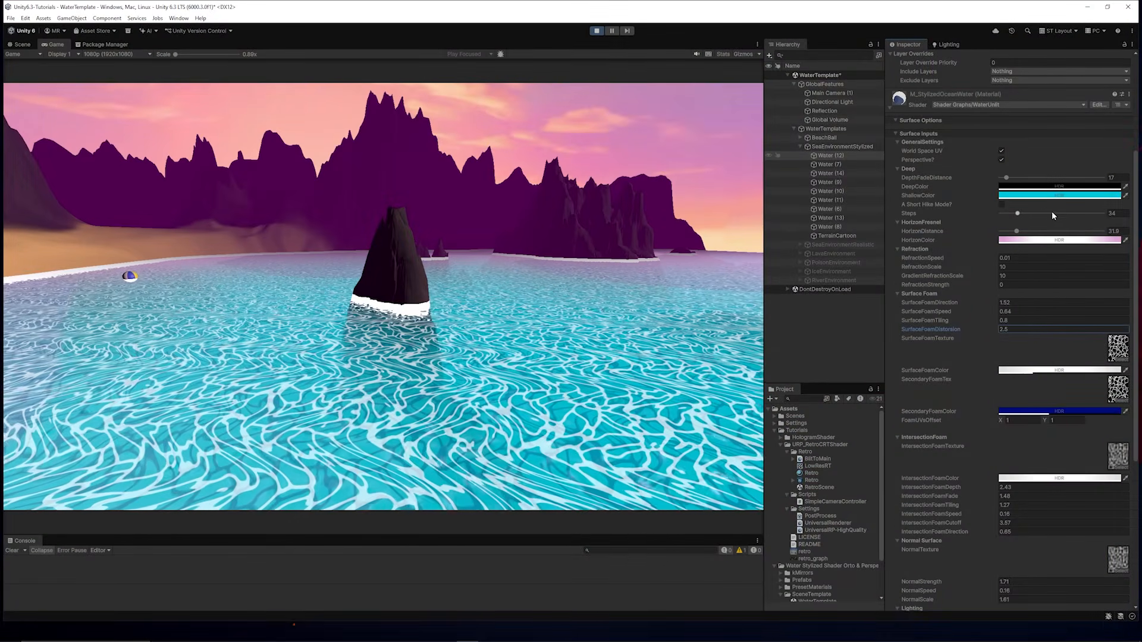
click(1015, 195)
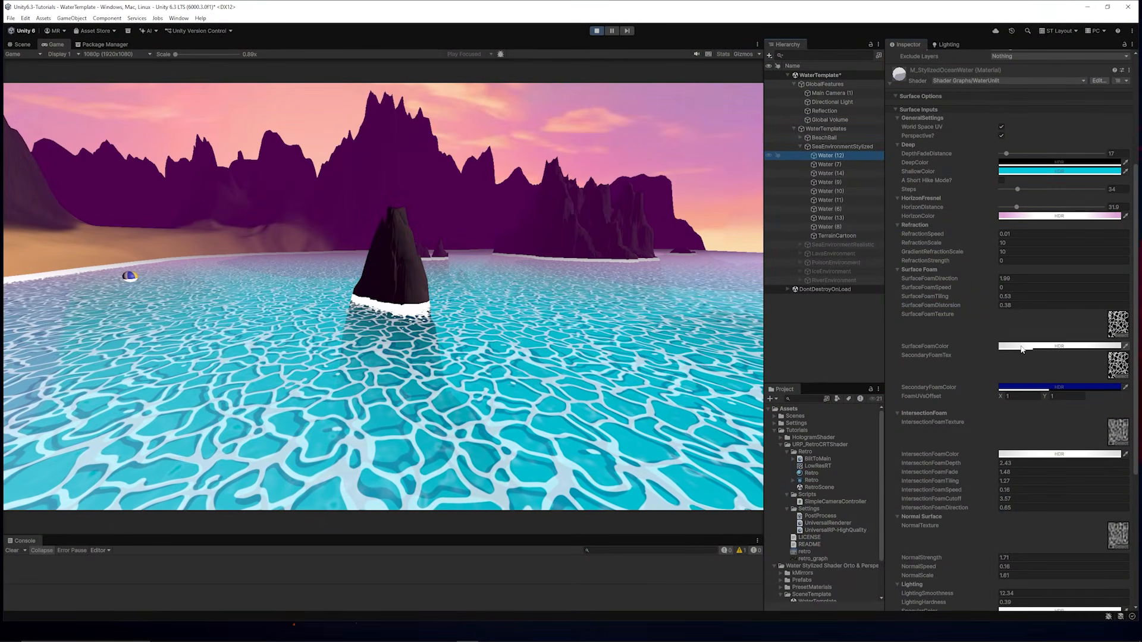
Set the water material's SecondaryFoamColor to a pale blue-grey, RGB 133, 133, 171 with alpha 104
scroll(1017, 347, down, 2)
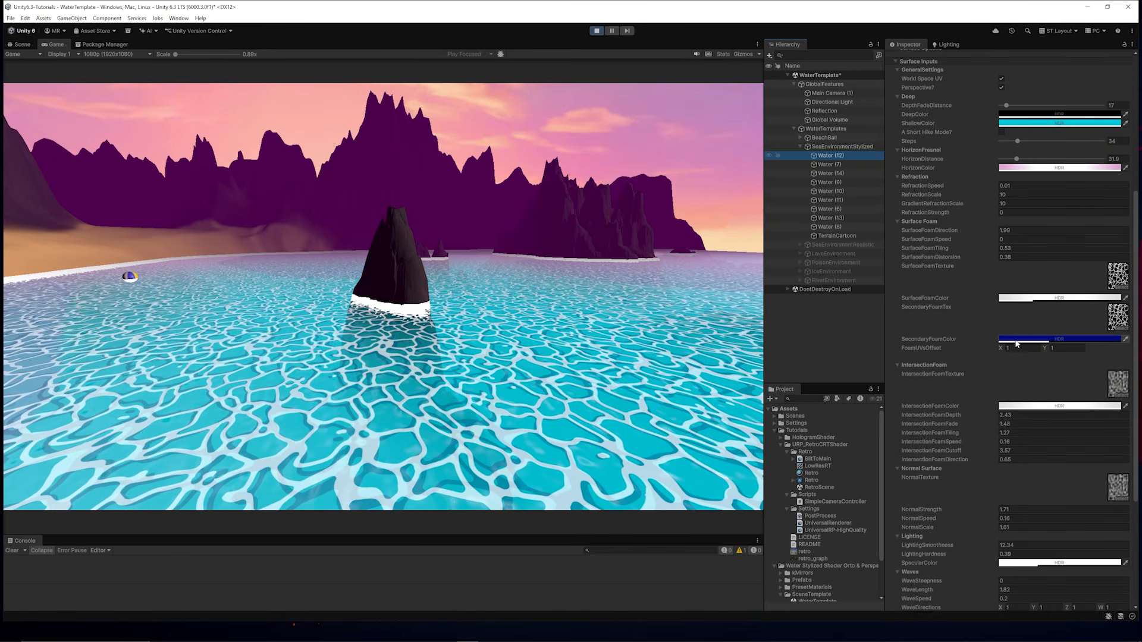
click(1017, 340)
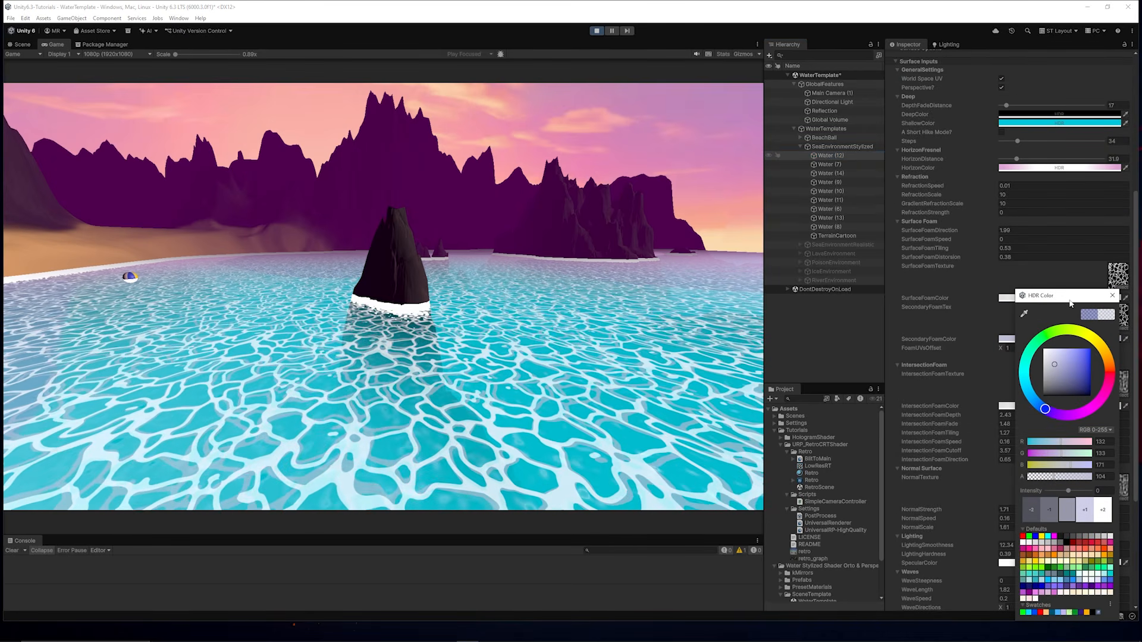
click(1114, 296)
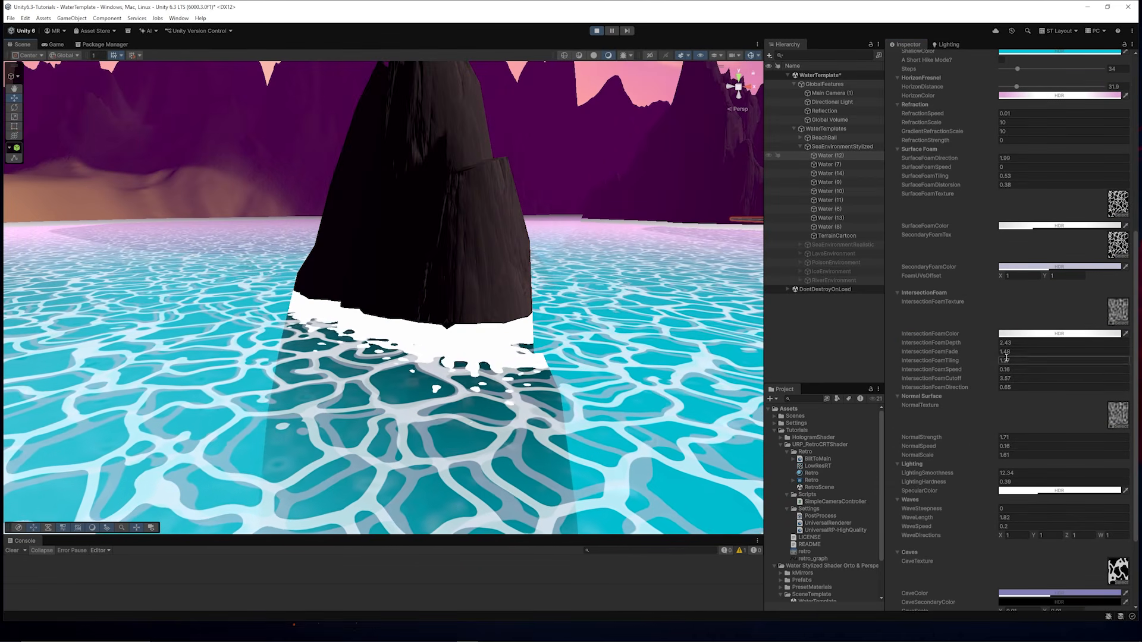
Try an IntersectionFoamDepth of 4.83 around the rock and restore the original depth
click(1005, 342)
text(4.83)
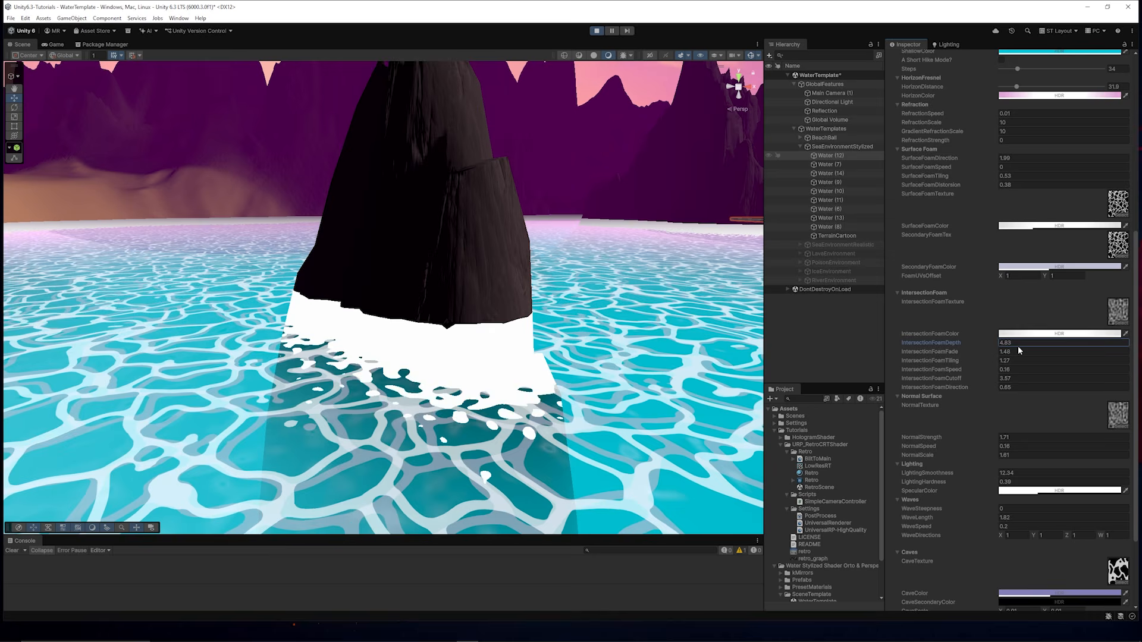
drag(1018, 347, 994, 348)
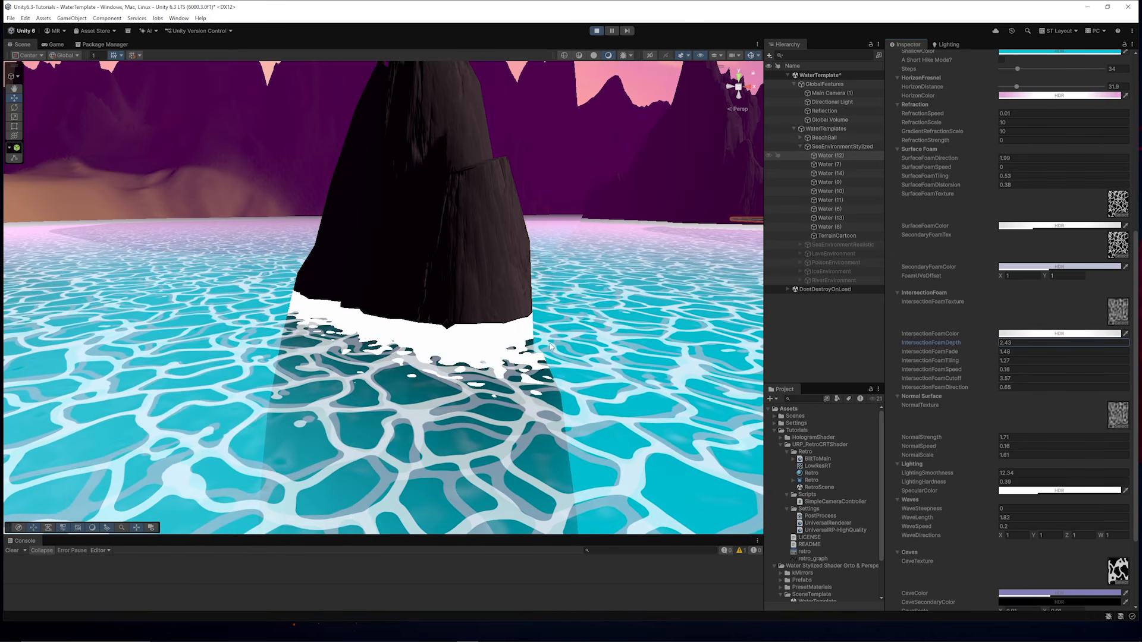
Try an IntersectionFoamFade of 5.18 and test the IntersectionFoamTiling and IntersectionFoamSpeed settings
click(1007, 352)
text(2.48)
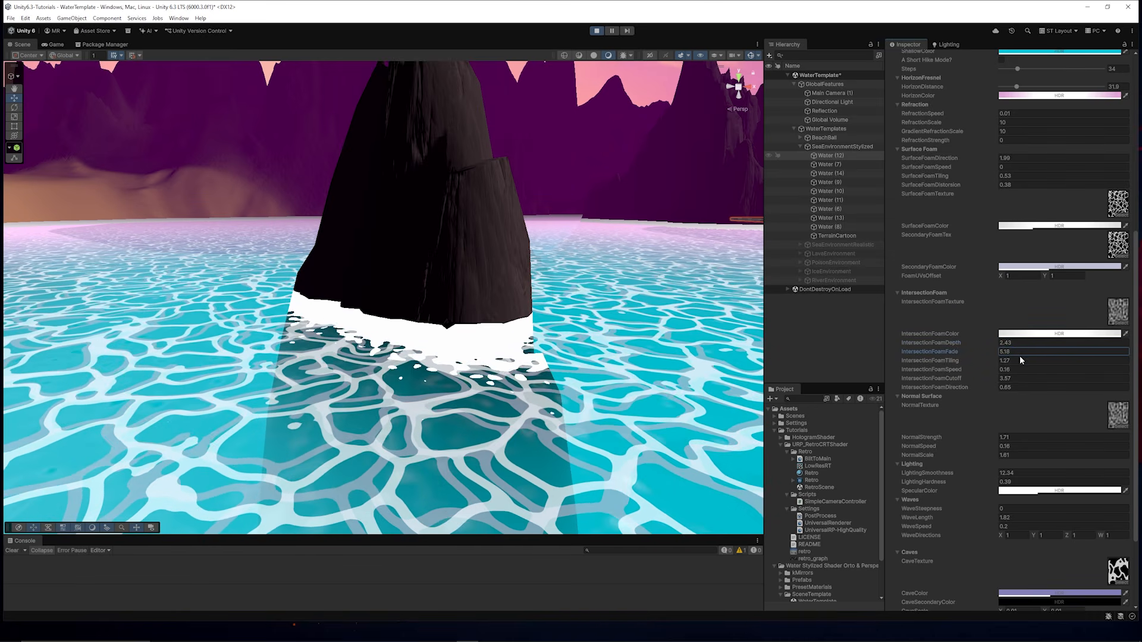
click(995, 360)
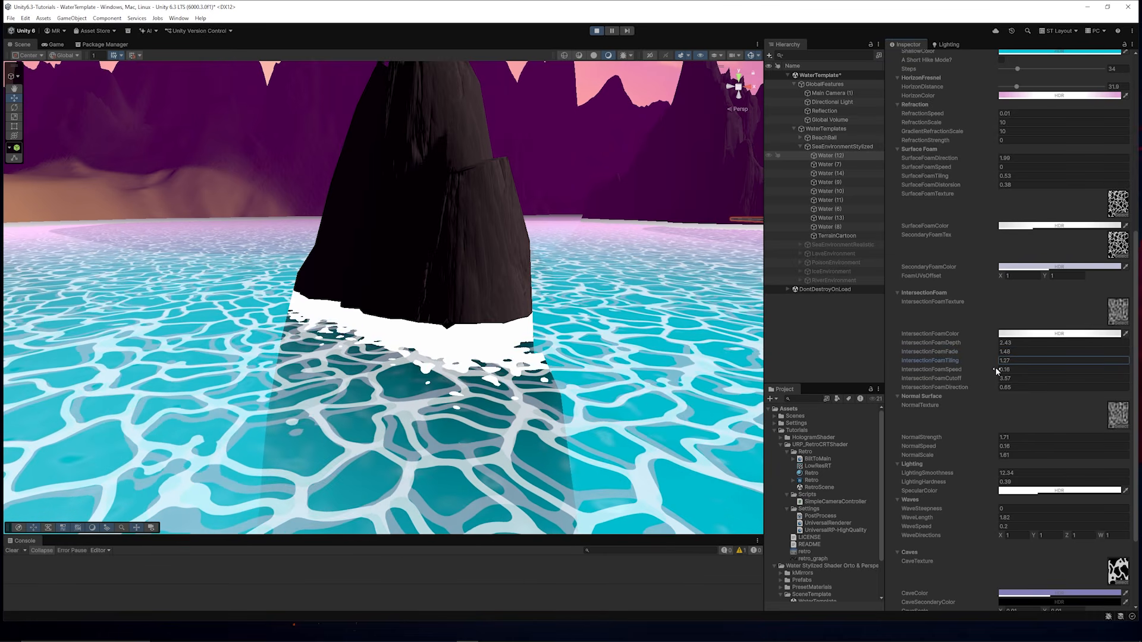
mouse_move(995, 370)
mouse_down()
mouse_move(1022, 373)
mouse_move(996, 385)
mouse_up()
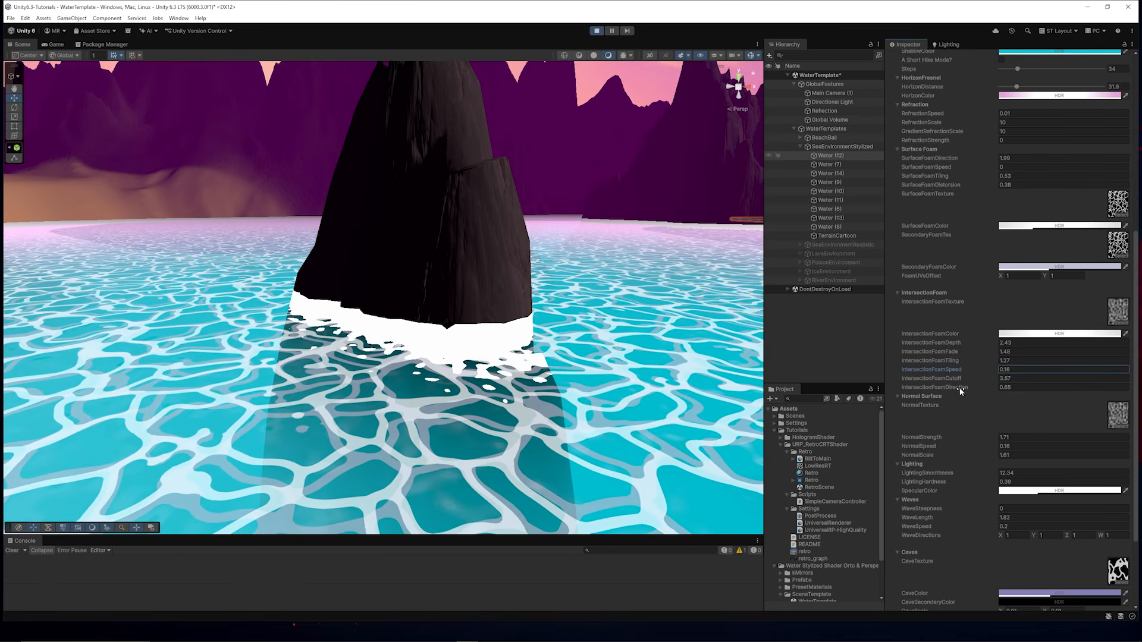
Test the water material's NormalStrength and NormalSpeed settings and set LightingSmoothness to 23.33
scroll(960, 387, down, 3)
click(994, 342)
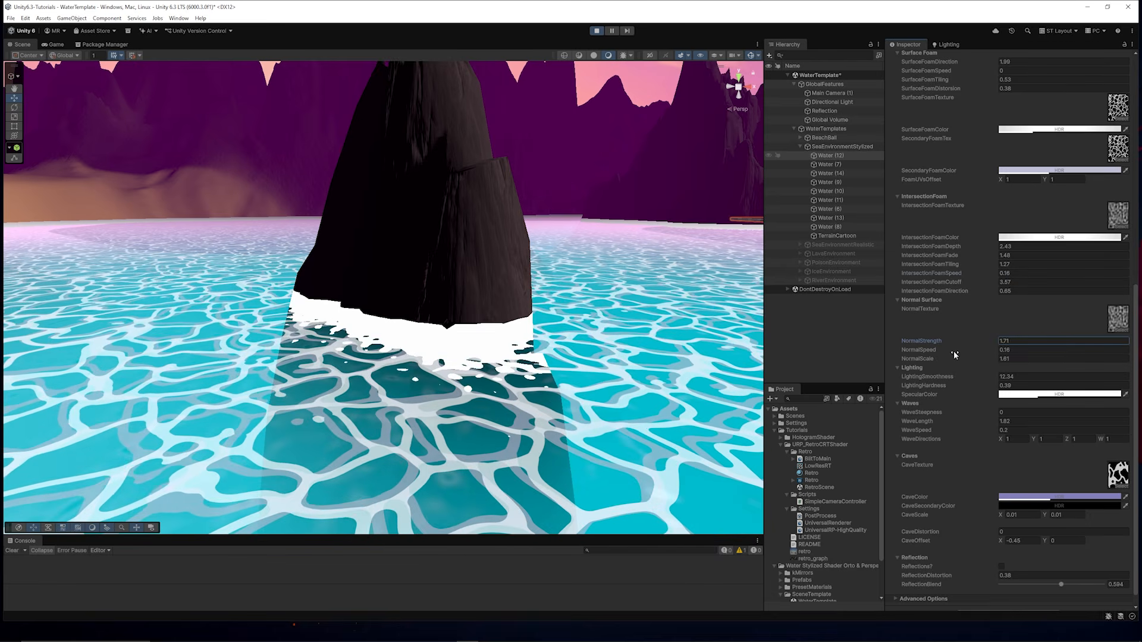
click(1002, 350)
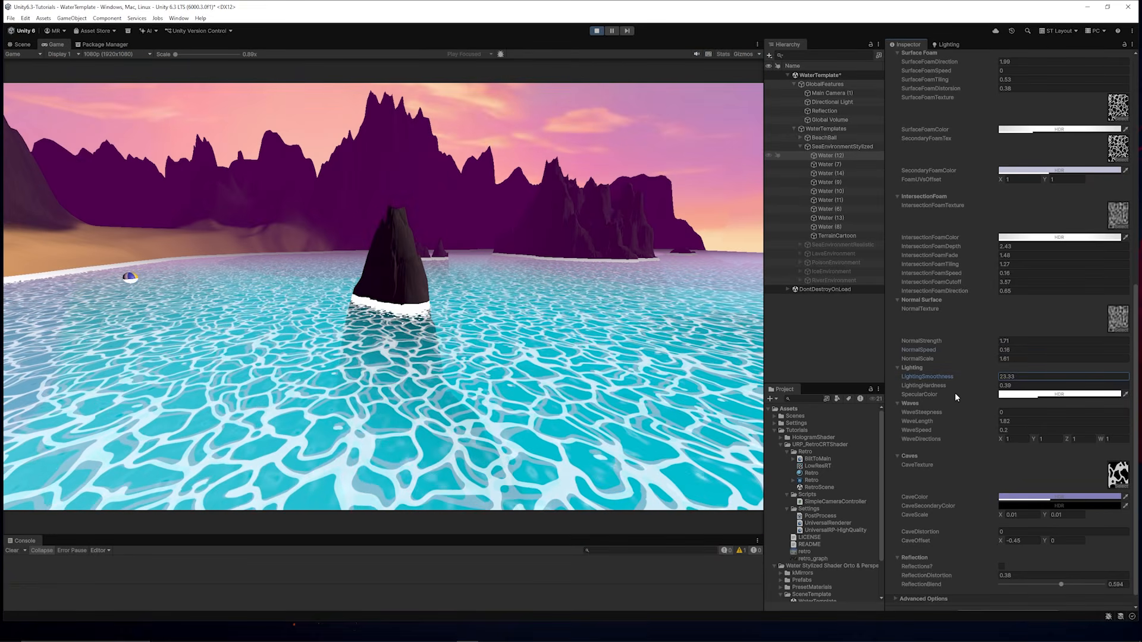
Try stronger waves with WaveSteepness 3.5, WaveLength 4.37, WaveSpeed 0.84 and an X direction of 2.24, and restore the original values
scroll(949, 386, down, 1)
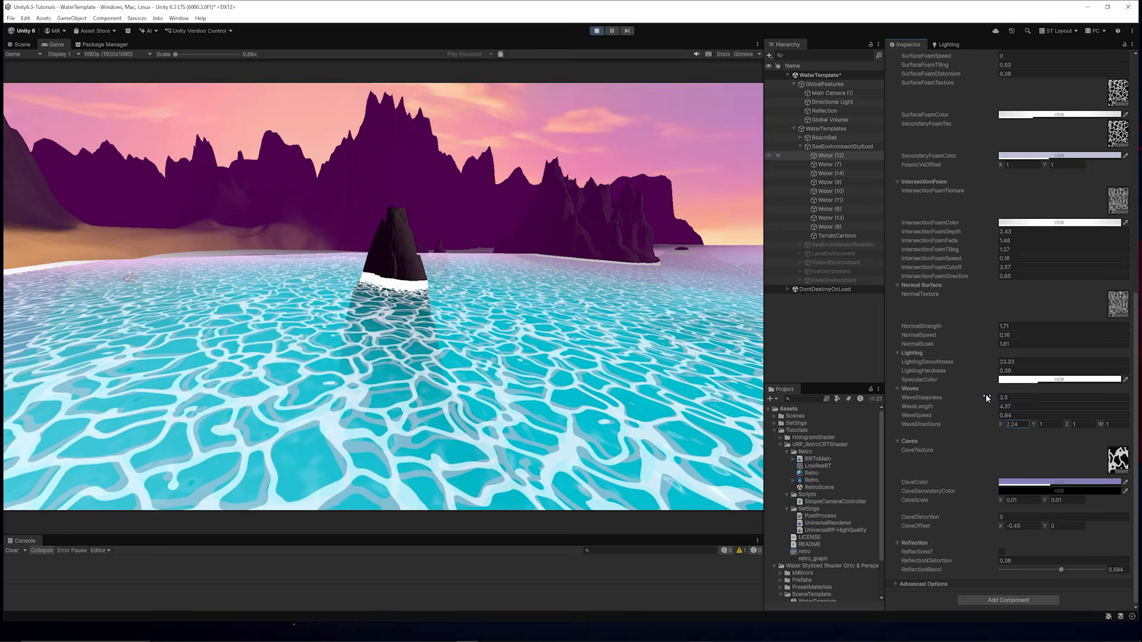
drag(992, 406, 972, 408)
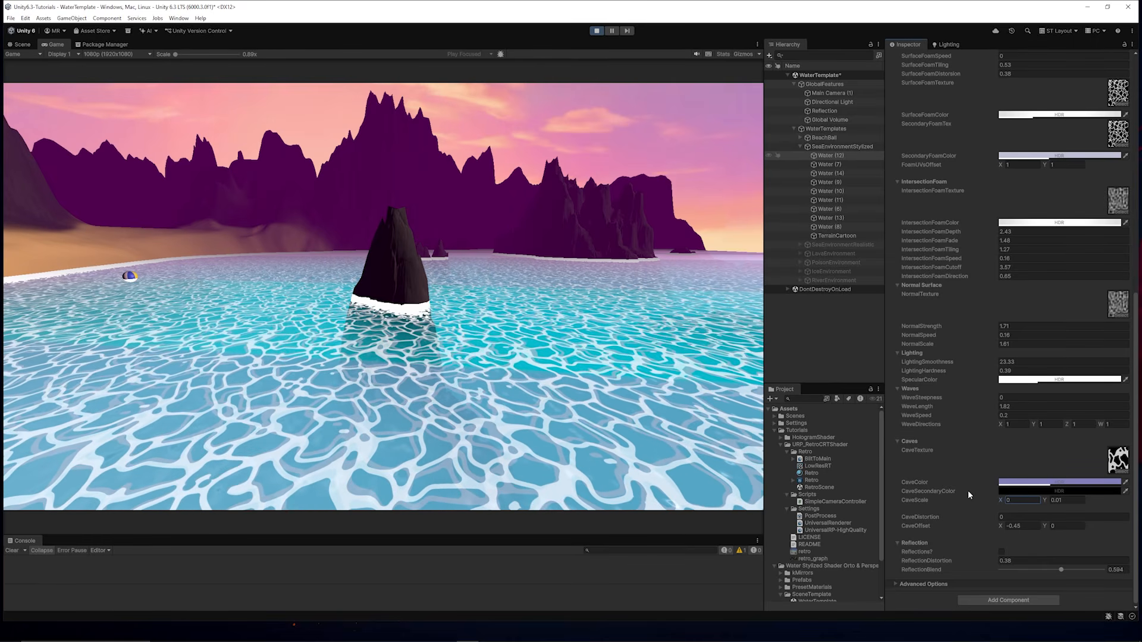
Set the CaveScale X to 0 and try a muted red CaveSecondaryColor, RGB 114, 70, 70, checking the water in the scene view
click(22, 44)
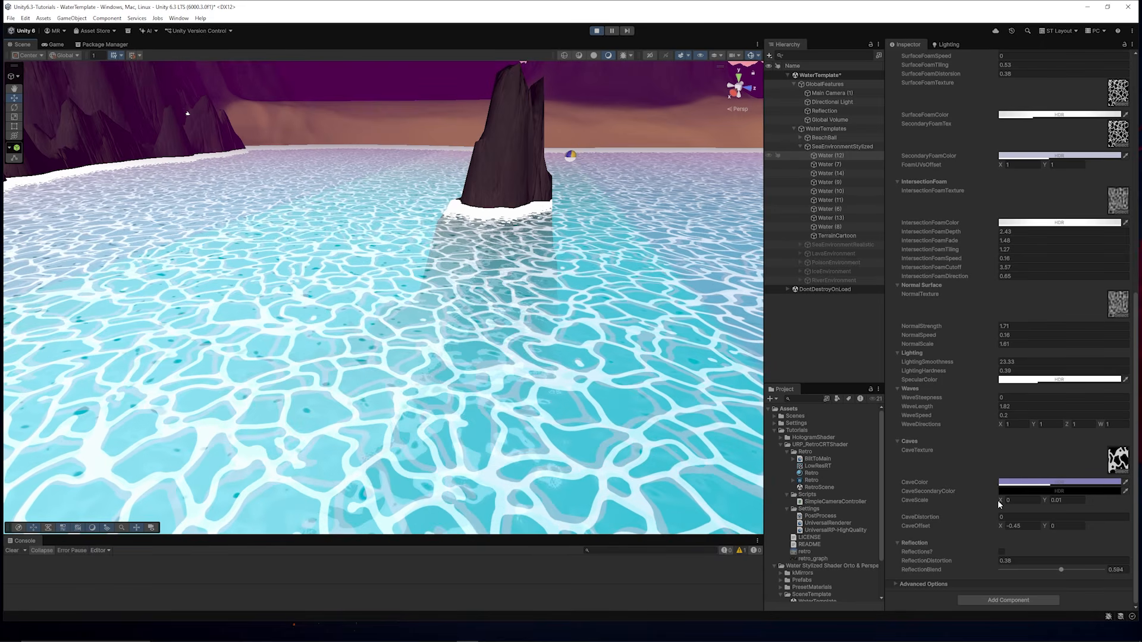
click(1029, 490)
click(1081, 377)
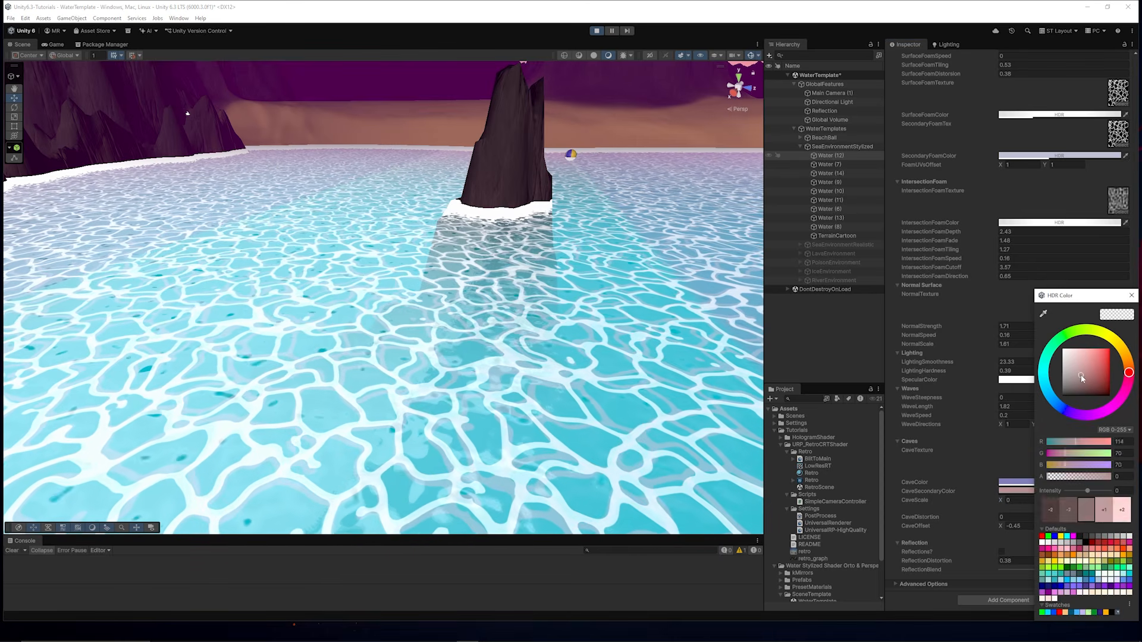
click(1010, 501)
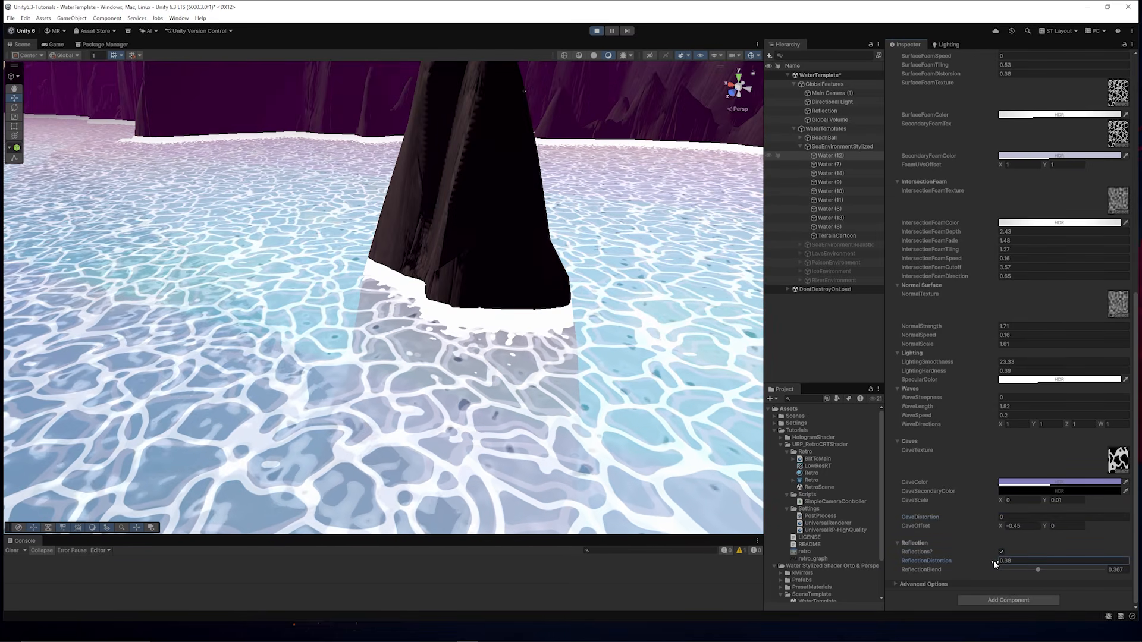
Enable reflections on the water material, lower its ReflectionBlend and test the ReflectionDistortion setting
drag(993, 561, 1054, 569)
scroll(511, 341, down, 8)
alt+drag(510, 340, 312, 272)
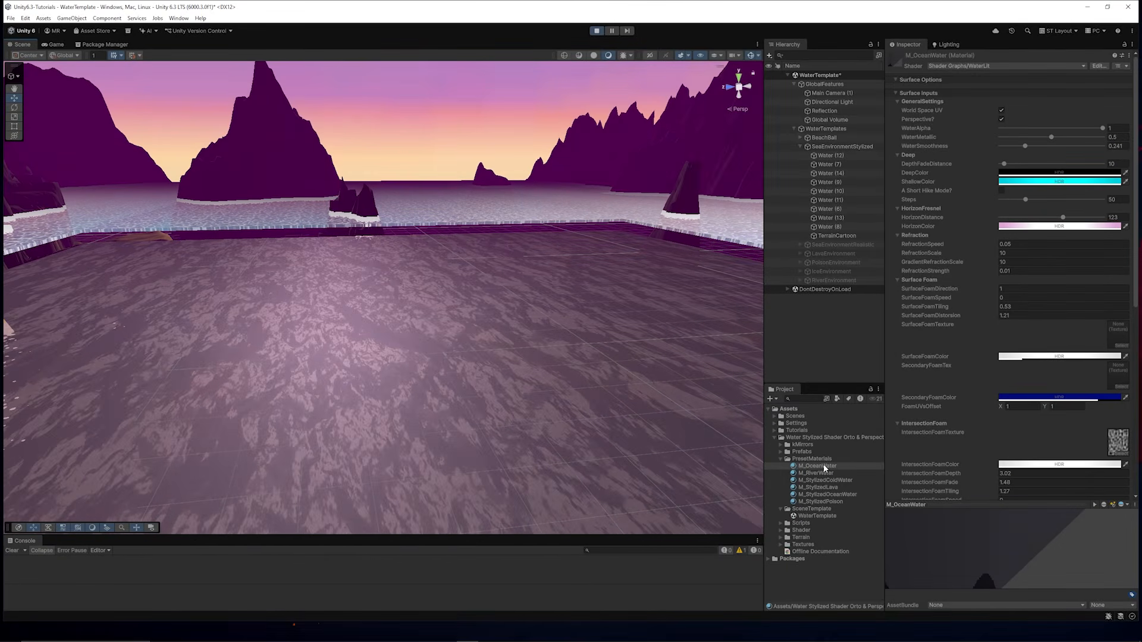
Try the M_RiverWater, M_StylizedColdWater, M_StylizedLava and M_StylizedOceanWater preset materials one after another on the foreground water plane
drag(817, 472, 606, 403)
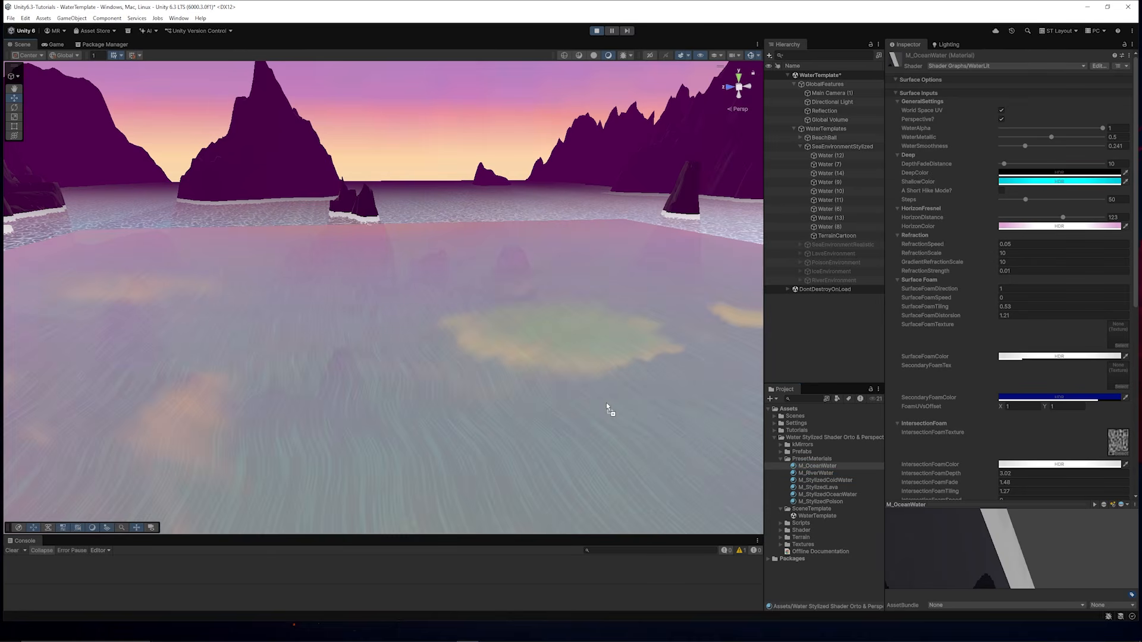
drag(830, 481, 619, 436)
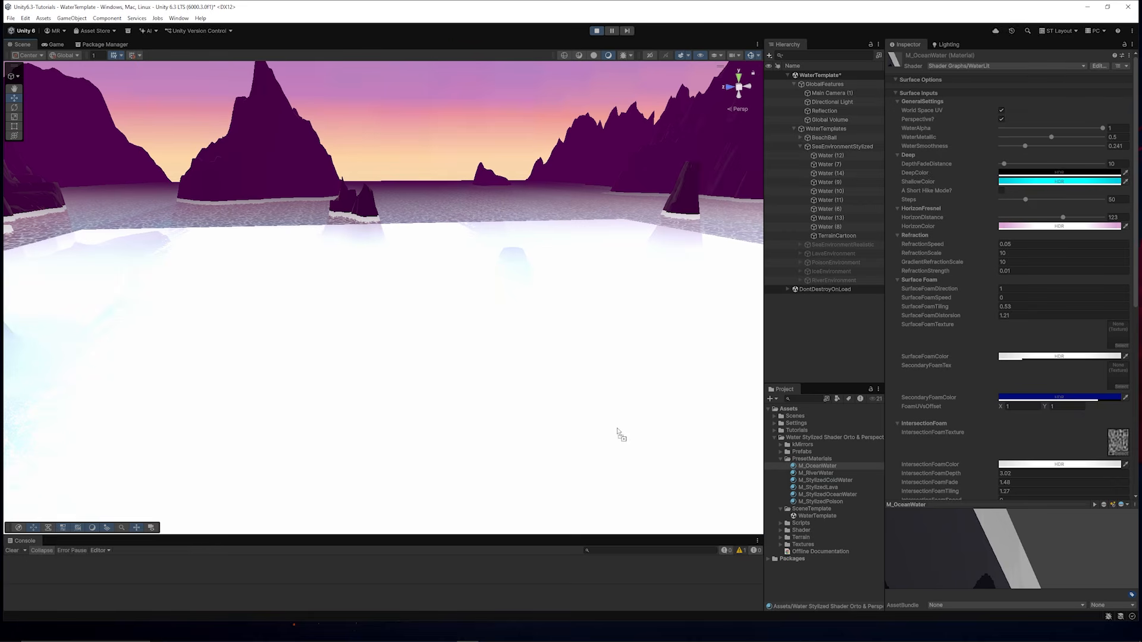
drag(828, 487, 601, 416)
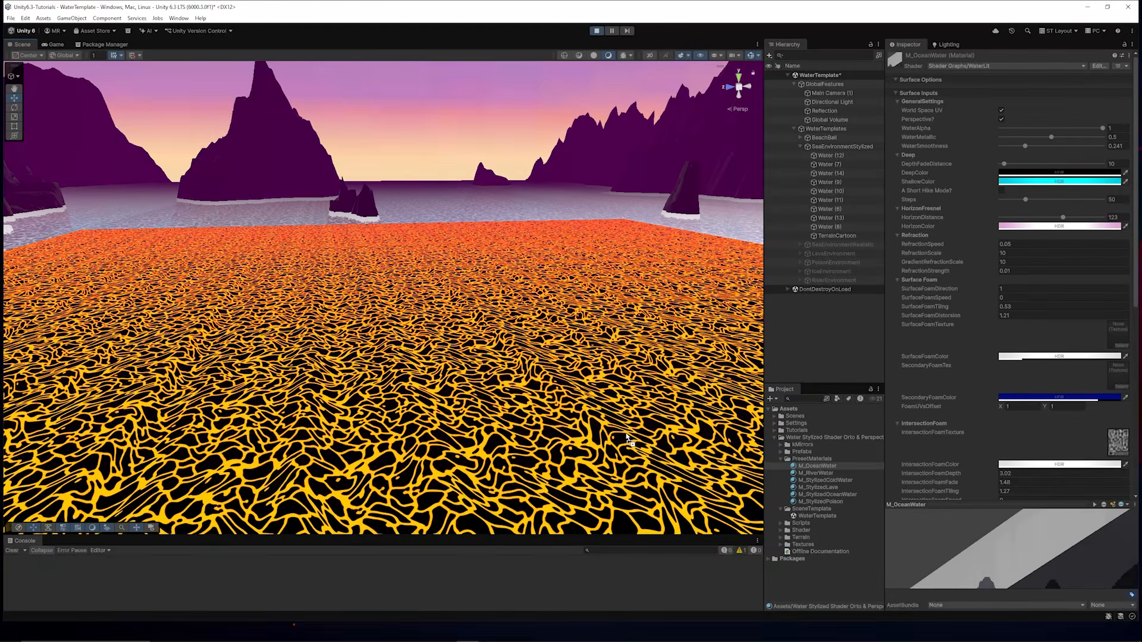
drag(837, 495, 595, 404)
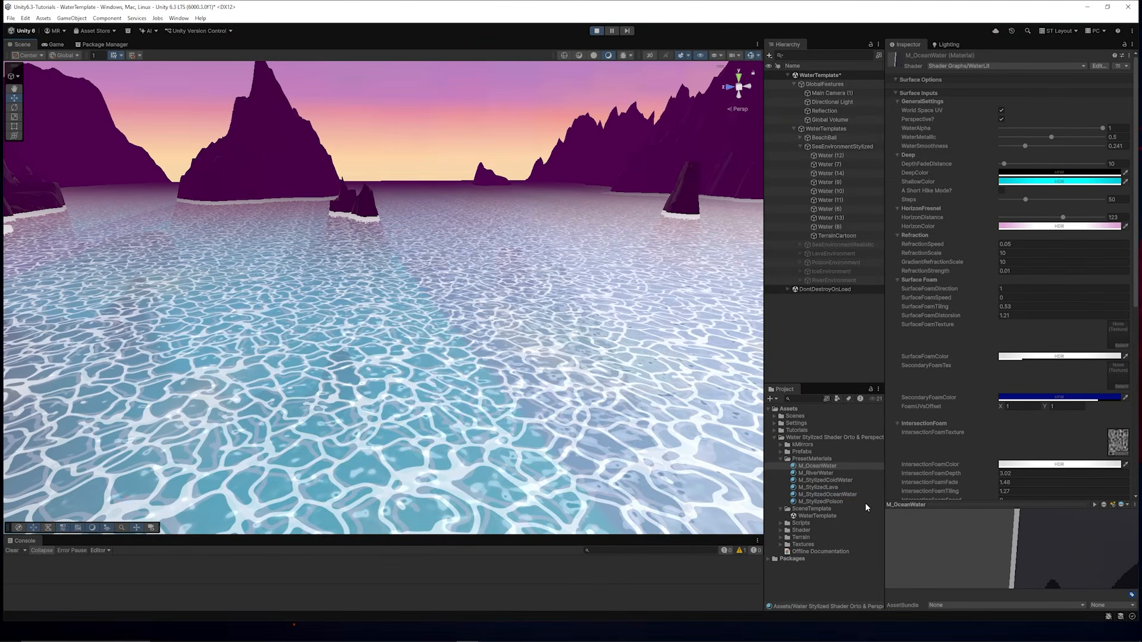
Apply the M_StylizedPoison preset material to the foreground water plane and inspect it up close
drag(833, 502, 671, 472)
scroll(565, 375, down, 3)
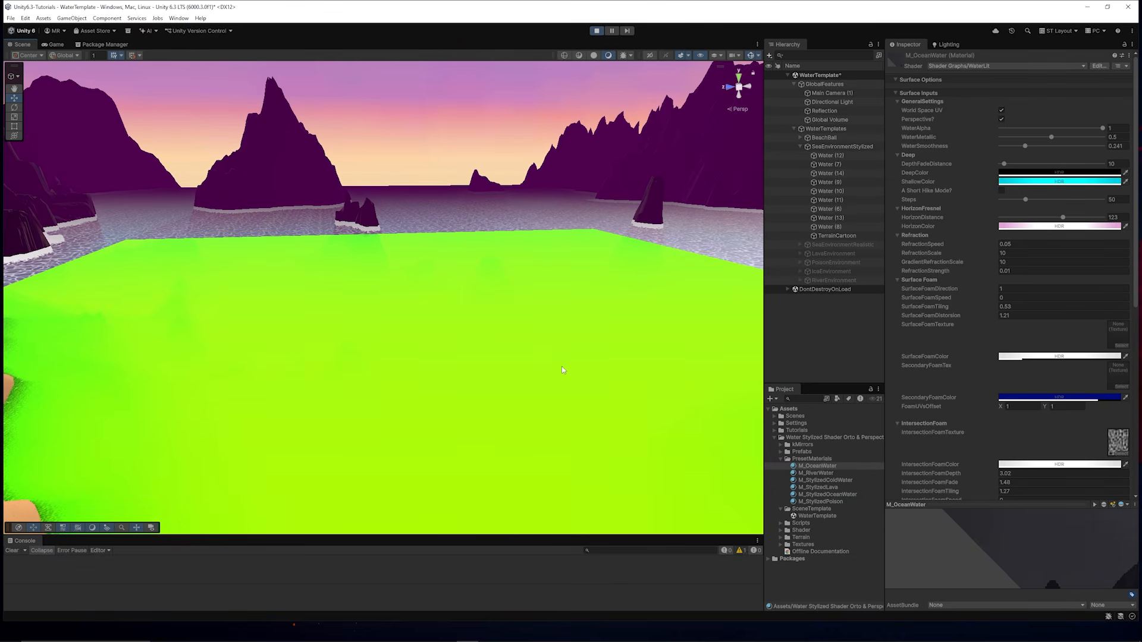
scroll(555, 390, up, 8)
scroll(556, 392, up, 3)
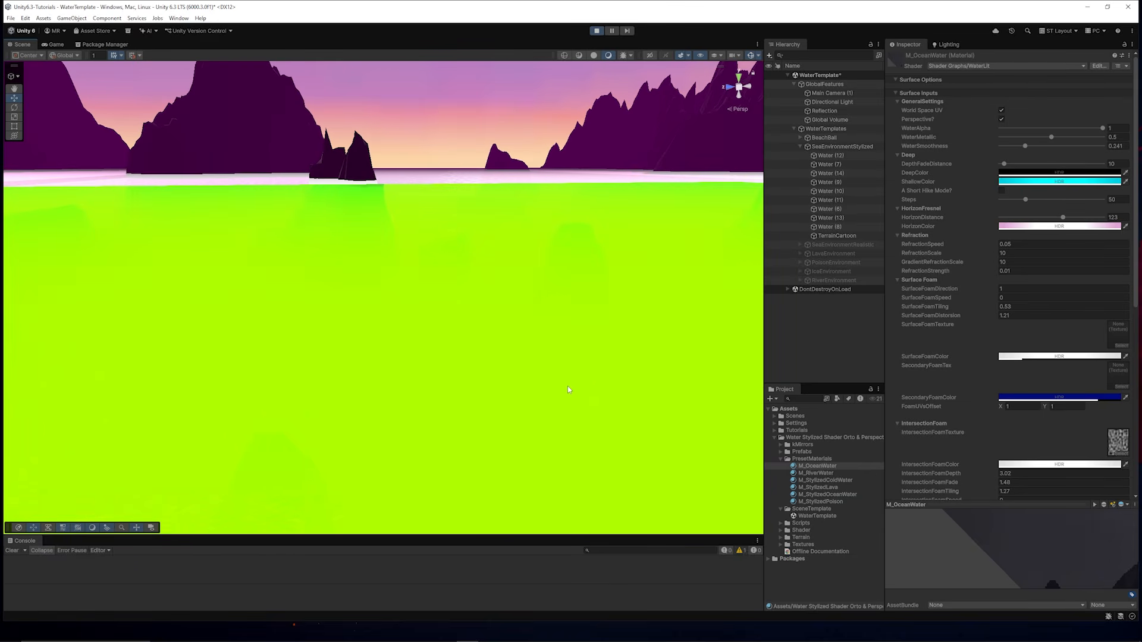